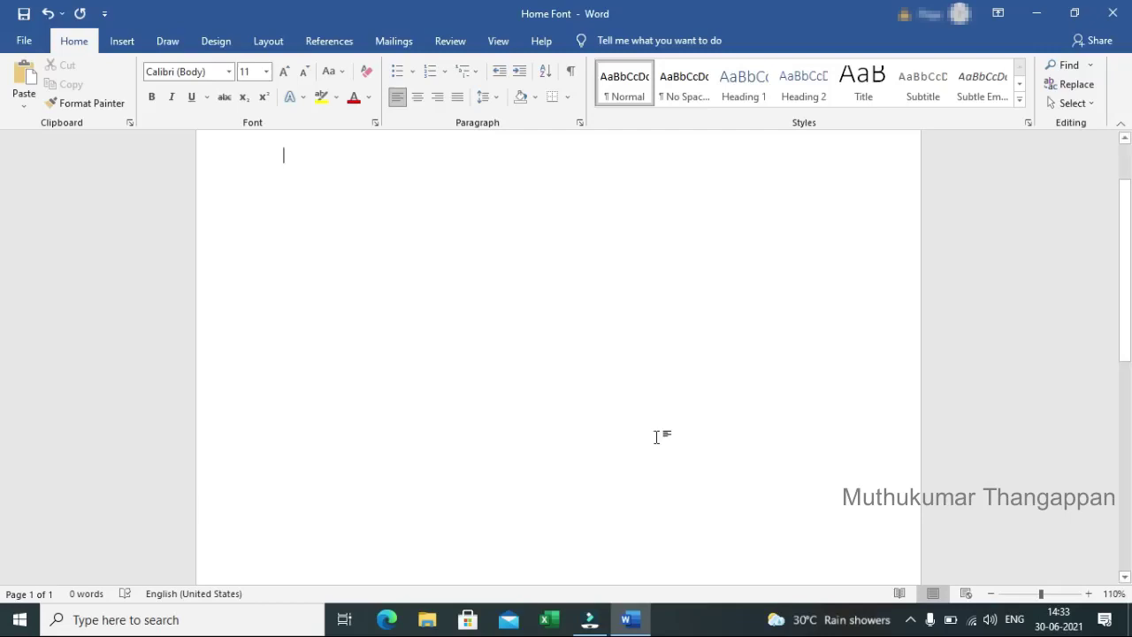
Type the sample text beginning 'ms word (often called word) is a graphical word processing program'.
text(ms word ms word (often called word) is a graphical word processing program that users can type with. it is made by the computer company microsoft. ms word introduction ms word—a word processing application to create and edit letters)
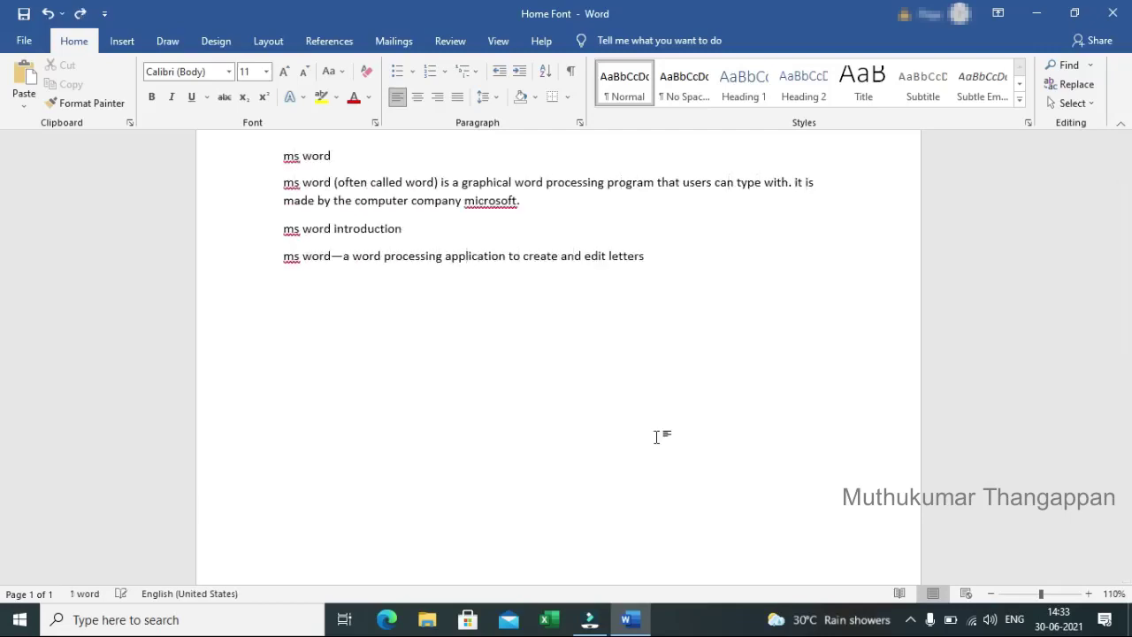
text(, articles, newsletters, flyers, and any other text-based document. microsoft excel—a spreadsheet application used primarily to record and manipulate numbers with calculations, functions, links, and other operations.)
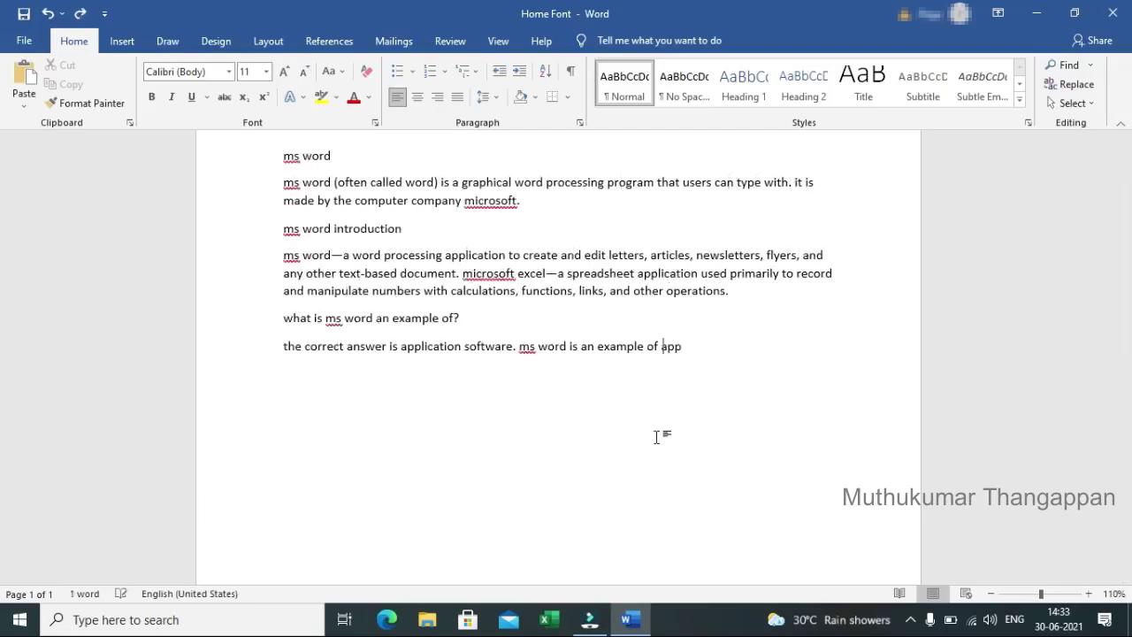
text( what is ms word an example of? the correct answer is application software. ms word is an example of application software developed by the company microsoft. it allows users to type and save documents.)
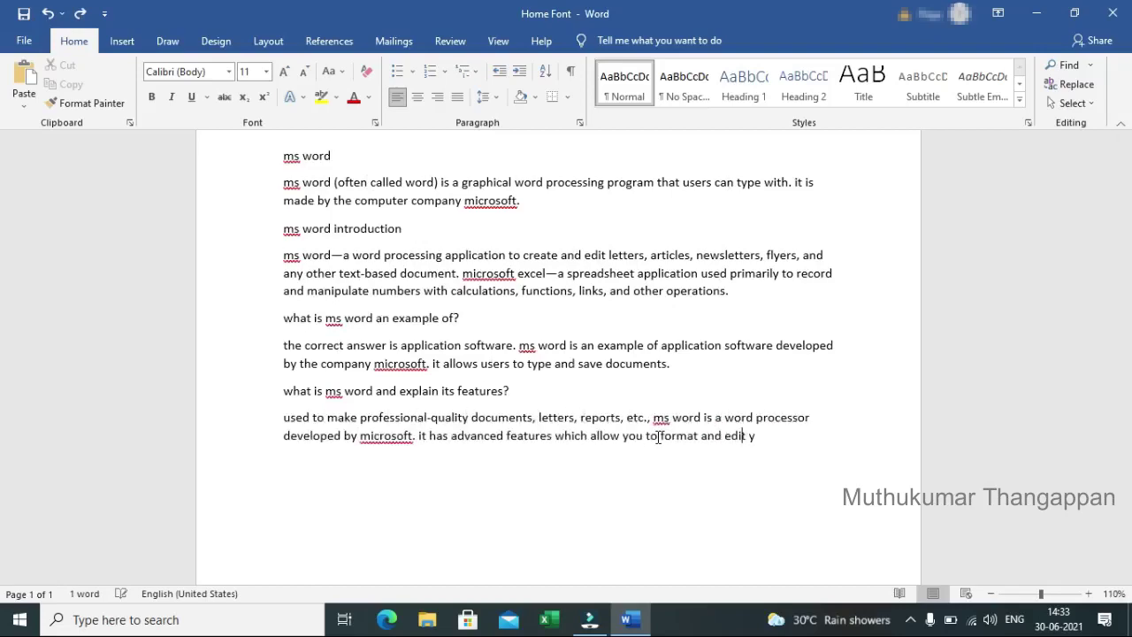
text( what is ms word and explain its features? used to make professional-quality documents, letters, reports, etc., ms word is a word processor developed by microsoft. it has advanced features which allow you to format and edit your files and documents in the best possible way.)
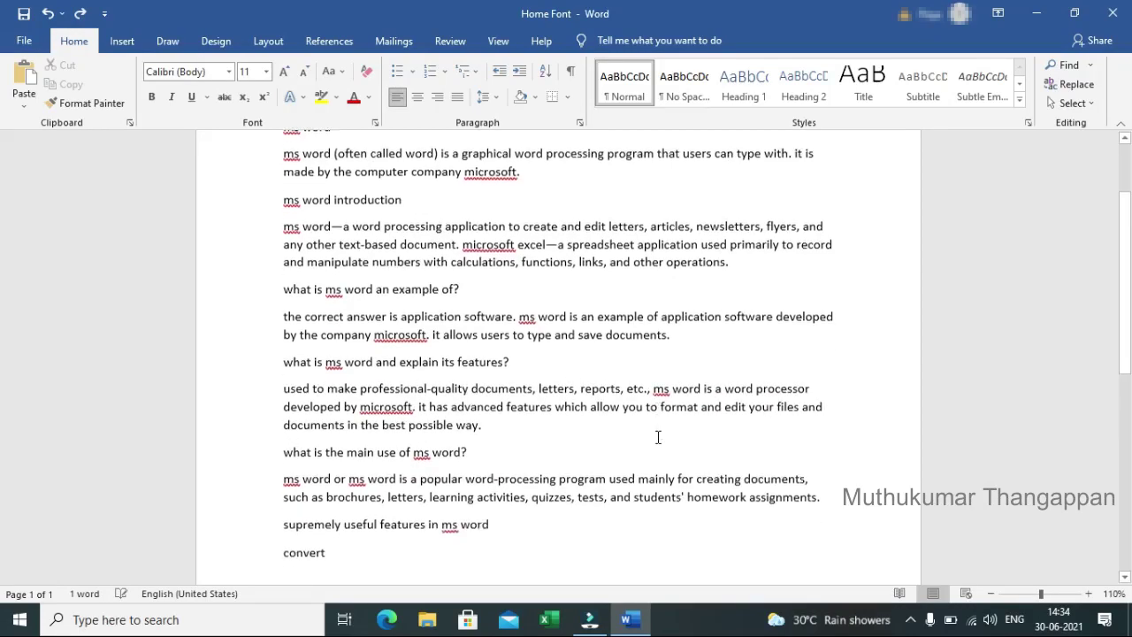
text( what is the main use of ms word? ms word or ms word is a popular word-processing program used mainly for creating documents, such as brochures, letters, learning activities, quizzes, tests, and students' homework assignments. supremely useful features in ms word convert a list to a table. convert a bulleted list to smartart. create a custom tab. tex)
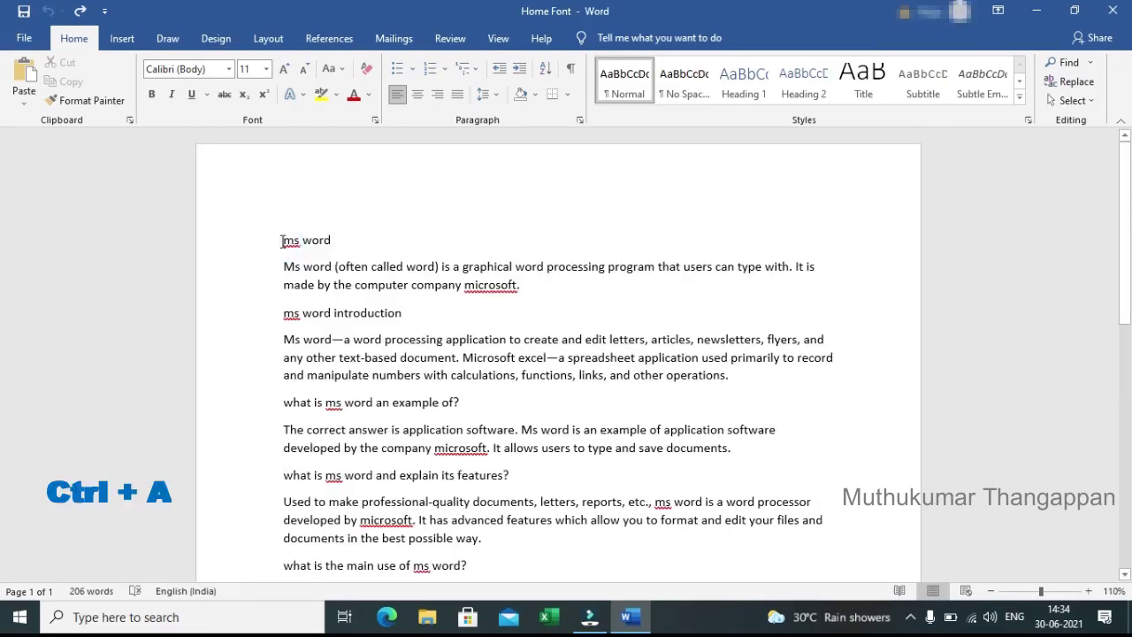
Select the whole document and set it in Arial, after briefly trying Impact.
key(ctrl+a)
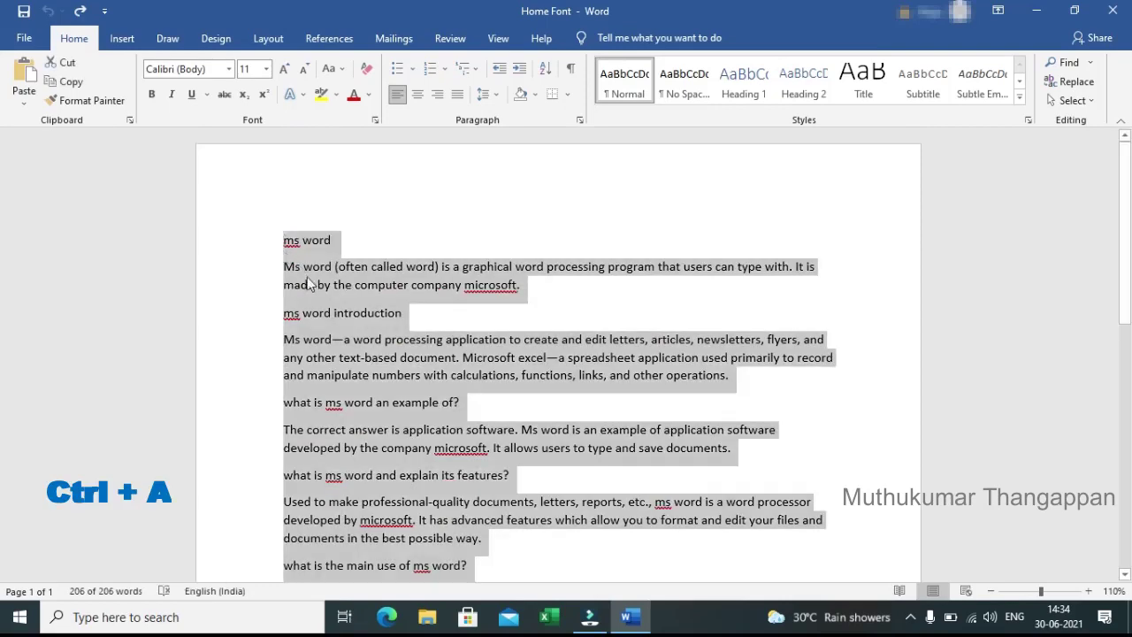
scroll(387, 336, down, 5)
scroll(386, 333, down, 3)
scroll(381, 333, up, 8)
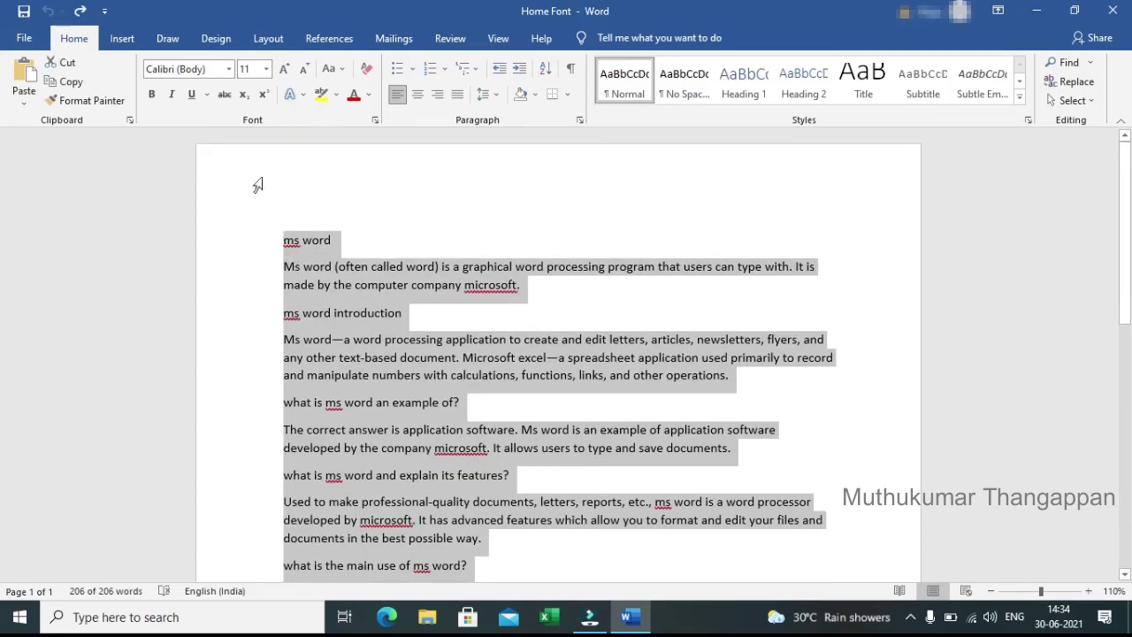
click(229, 70)
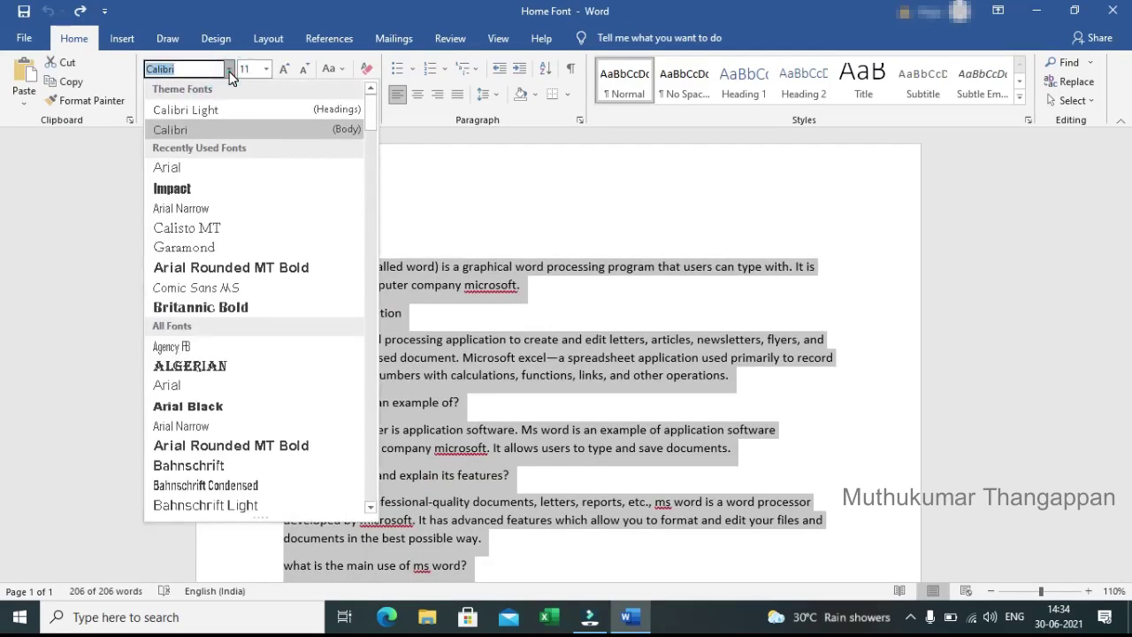
click(167, 189)
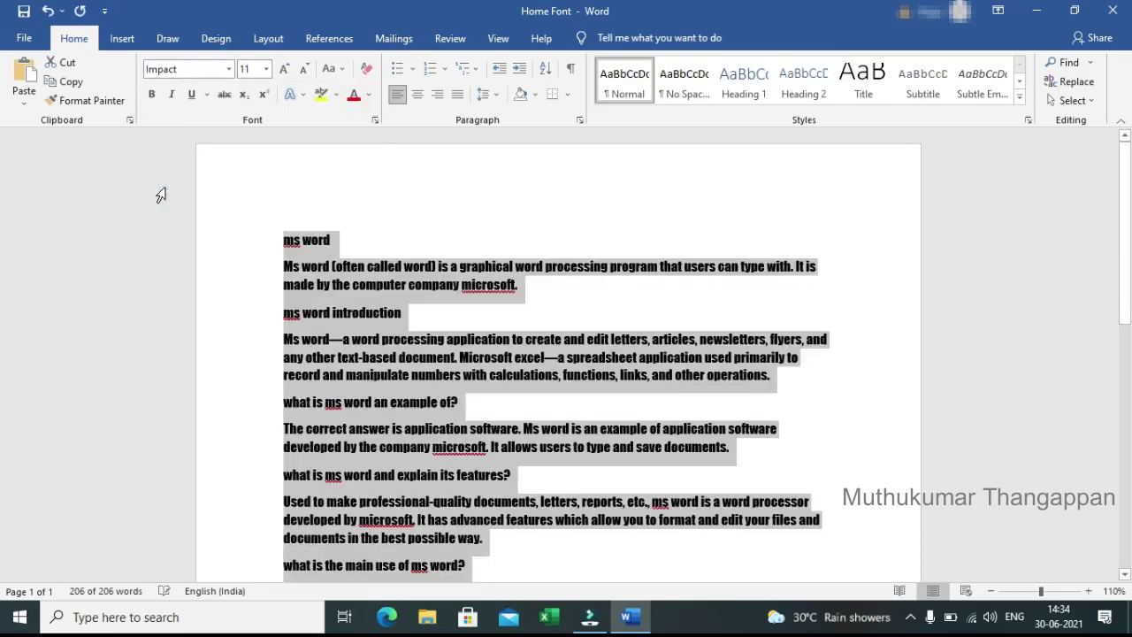
click(229, 70)
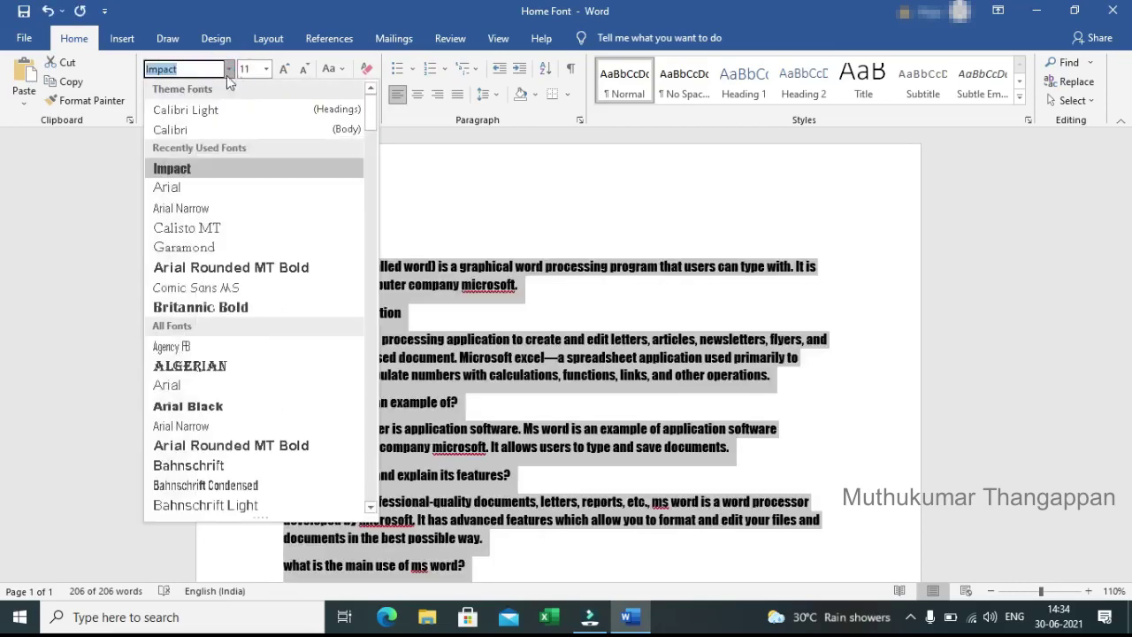
click(172, 189)
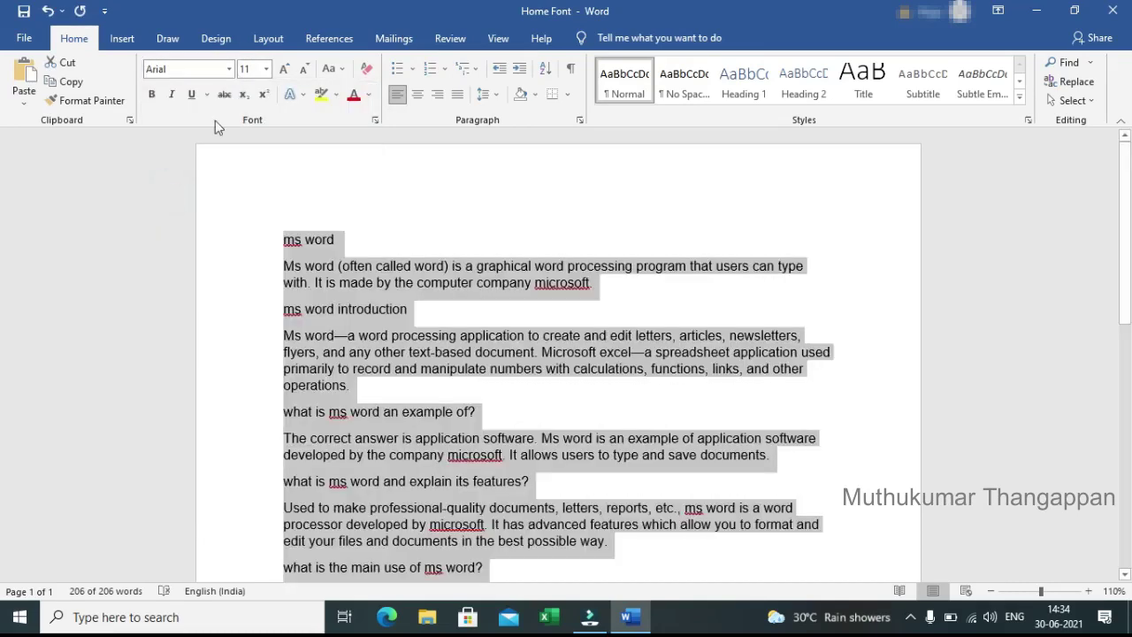
click(229, 71)
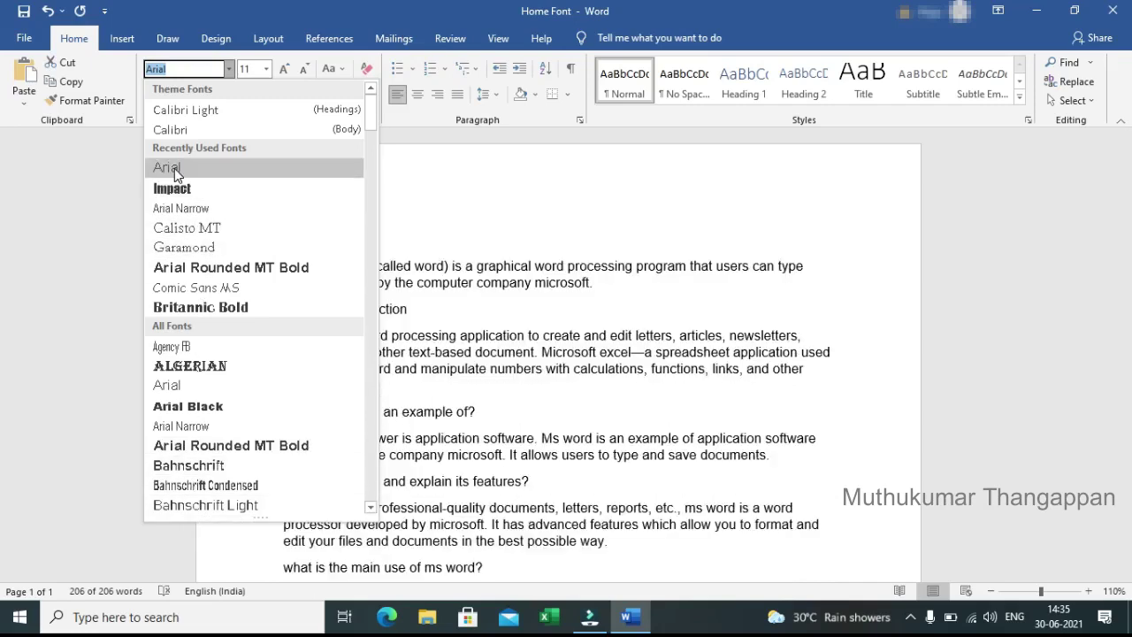
click(172, 171)
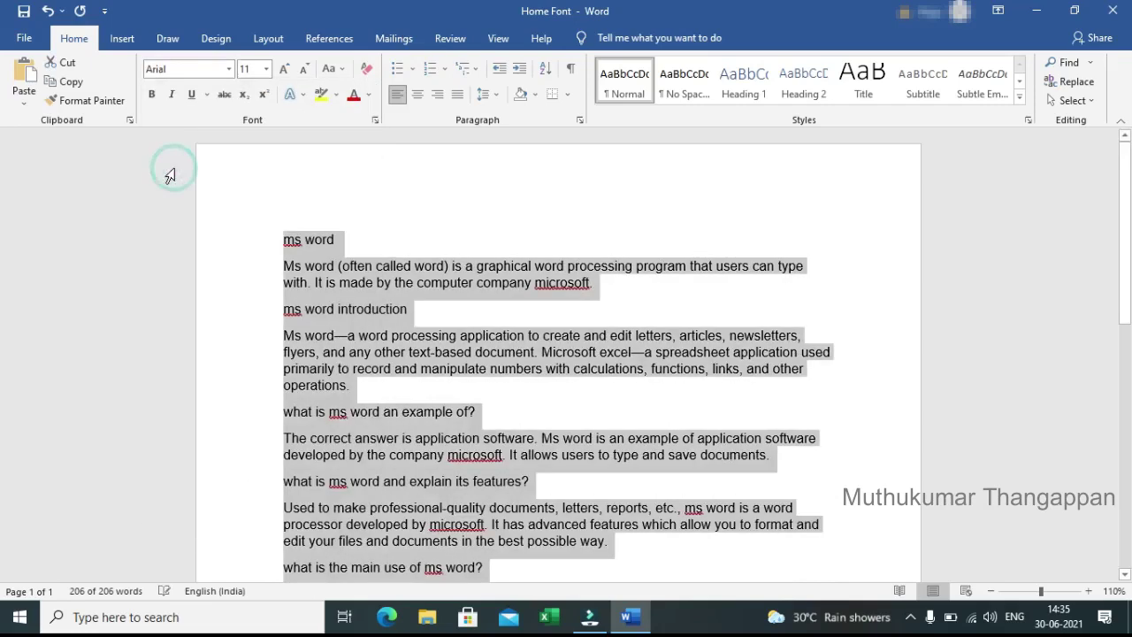
Set all text to 12 pt, grow it step by step to 18 pt, then shrink back to 12.
click(265, 70)
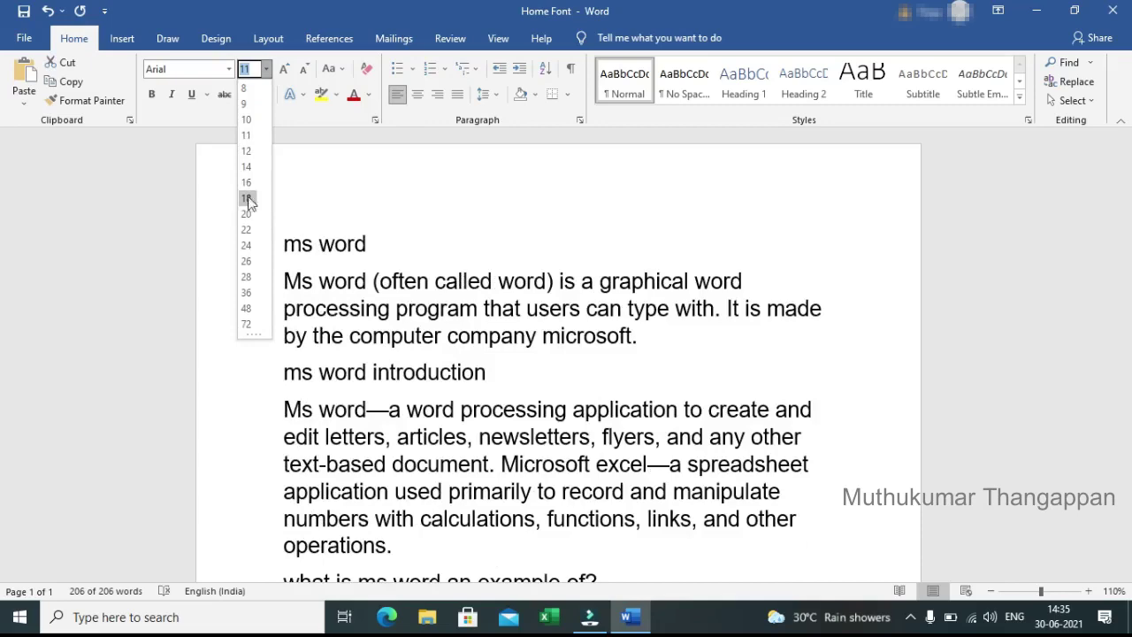
click(246, 151)
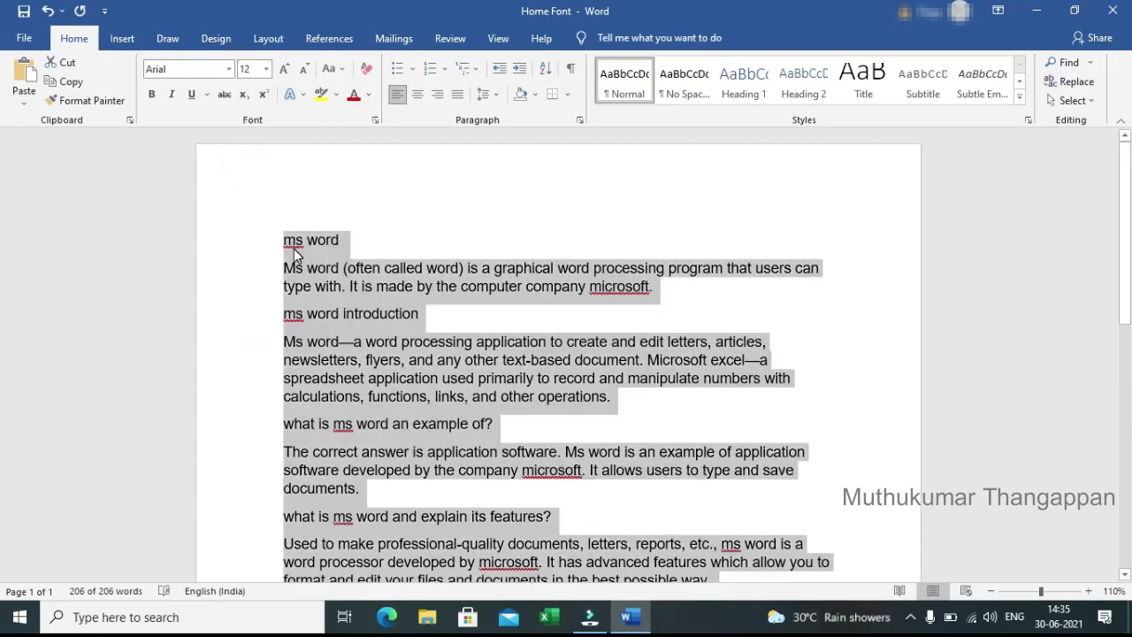
click(285, 75)
click(285, 74)
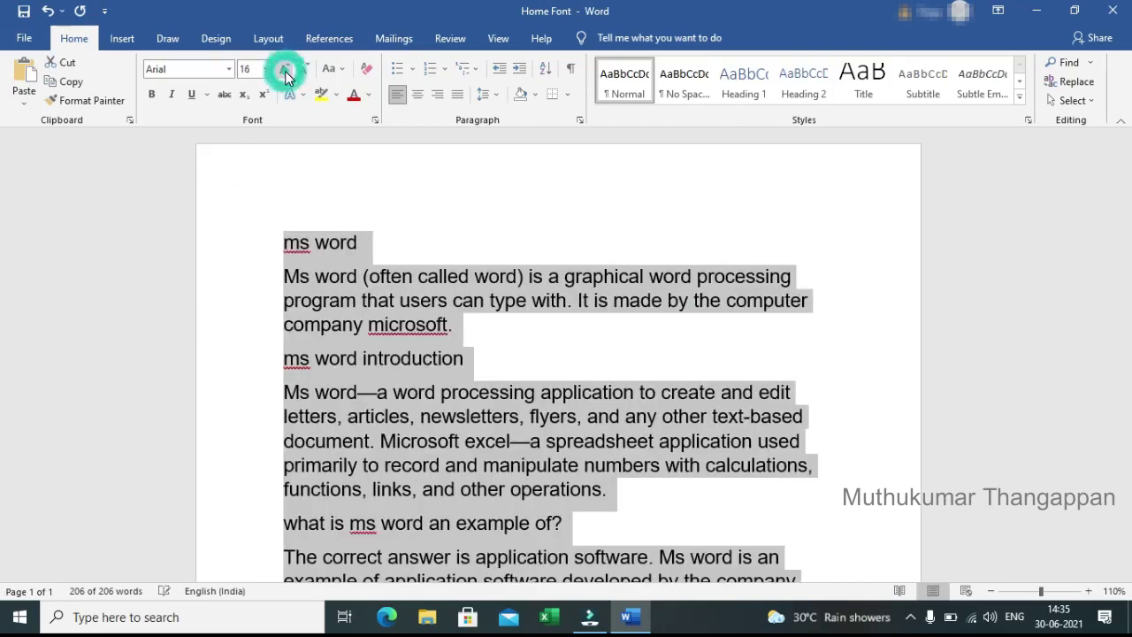
click(284, 74)
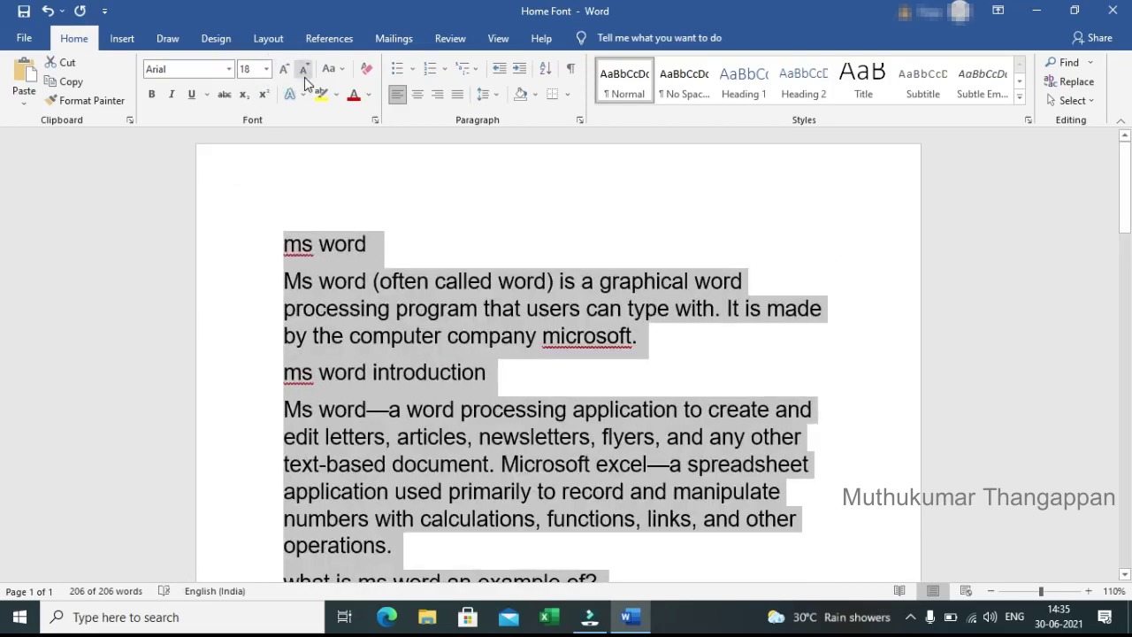
click(304, 74)
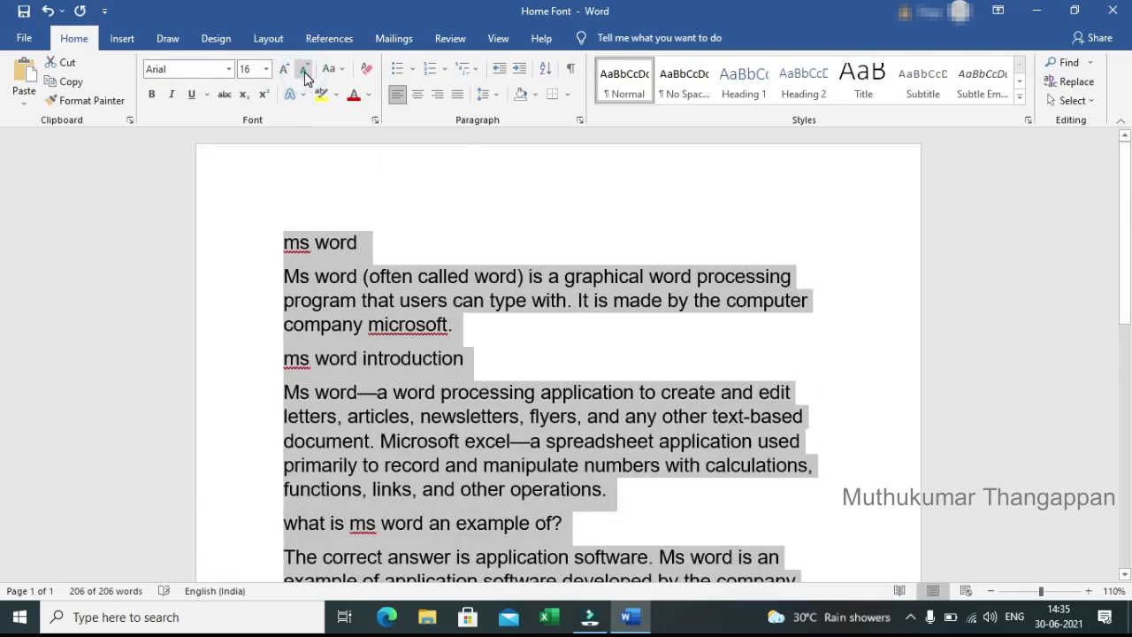
click(304, 74)
click(304, 74)
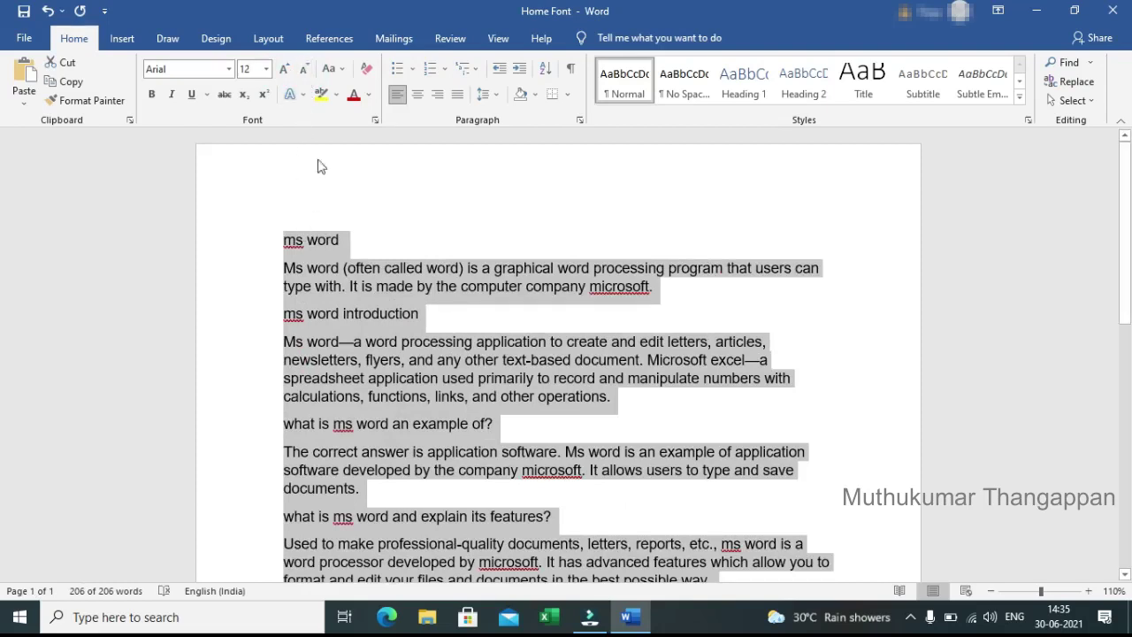
Change the text case to Sentence case, then lowercase, and finally UPPERCASE.
click(344, 71)
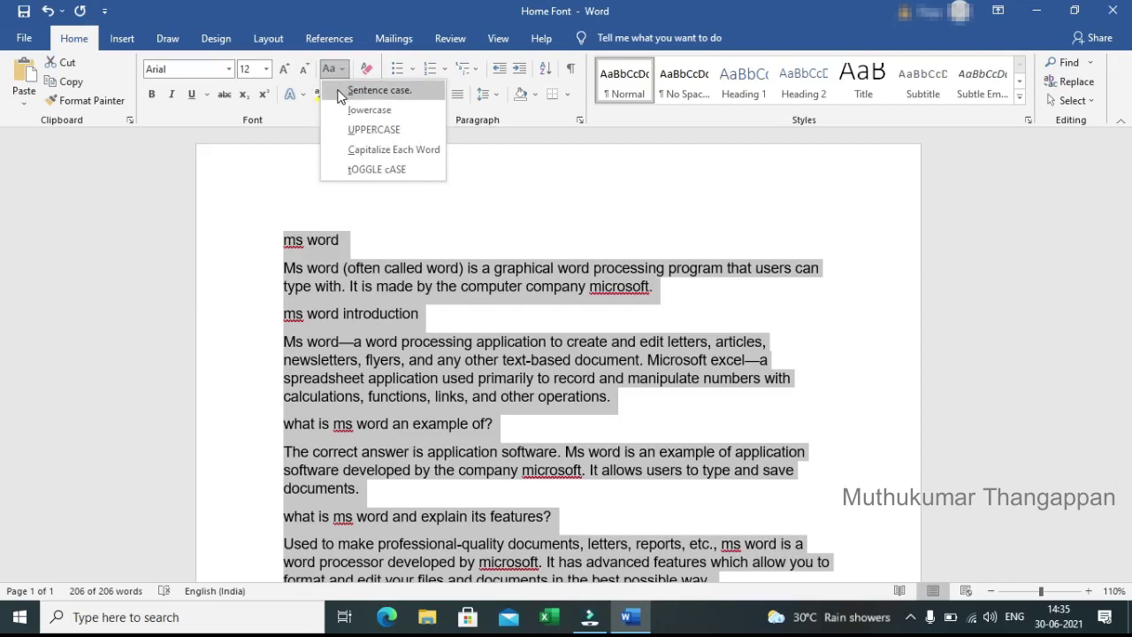
click(345, 91)
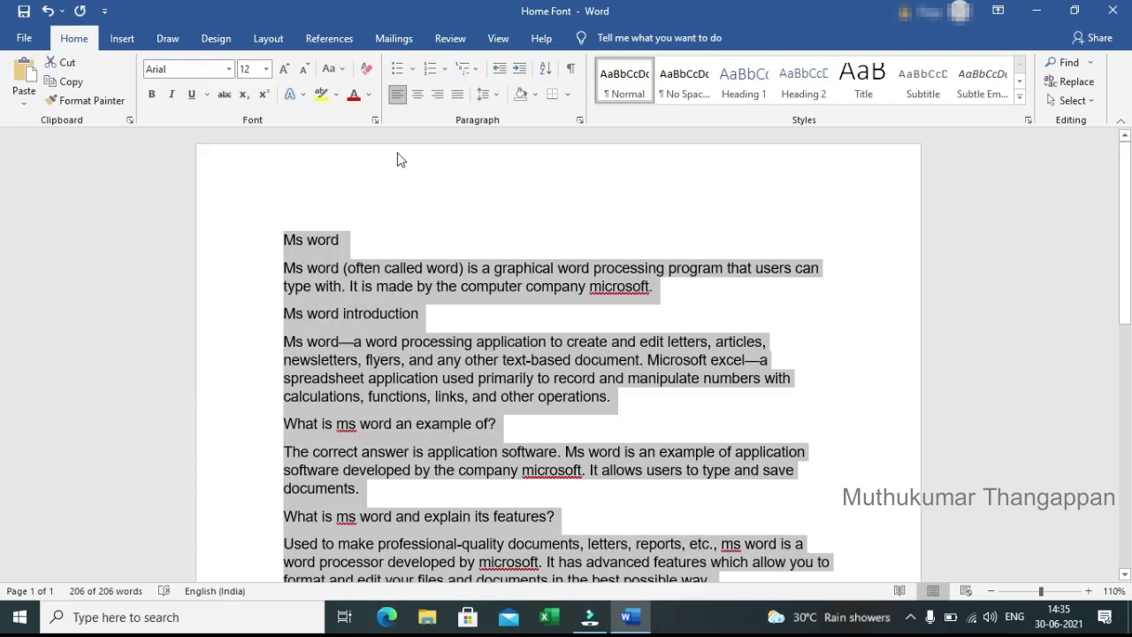
click(341, 71)
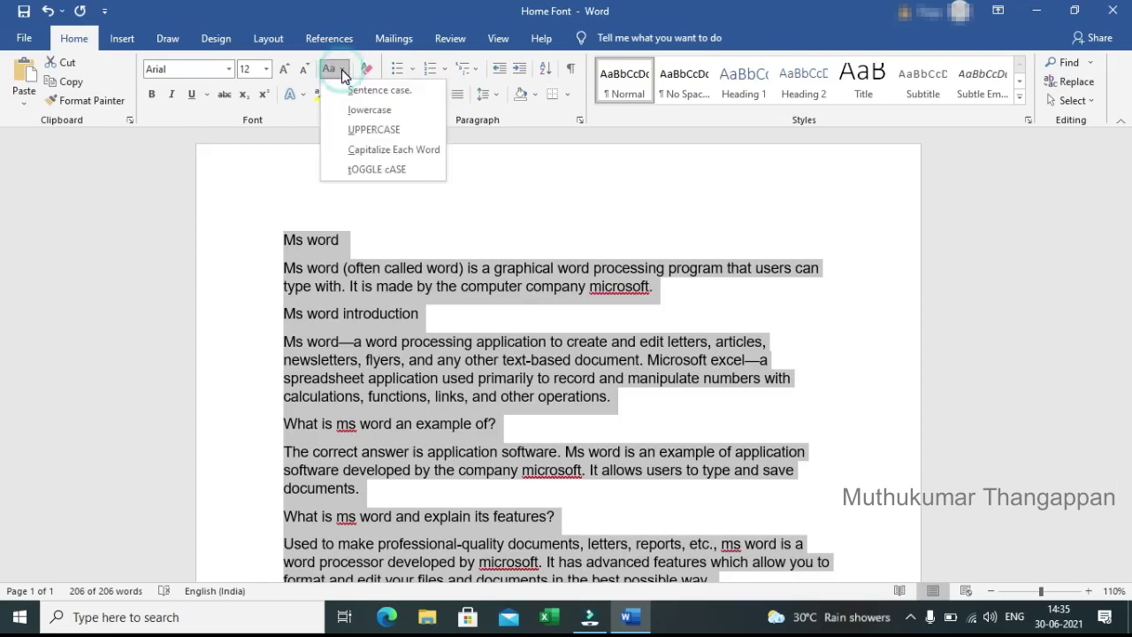
click(368, 110)
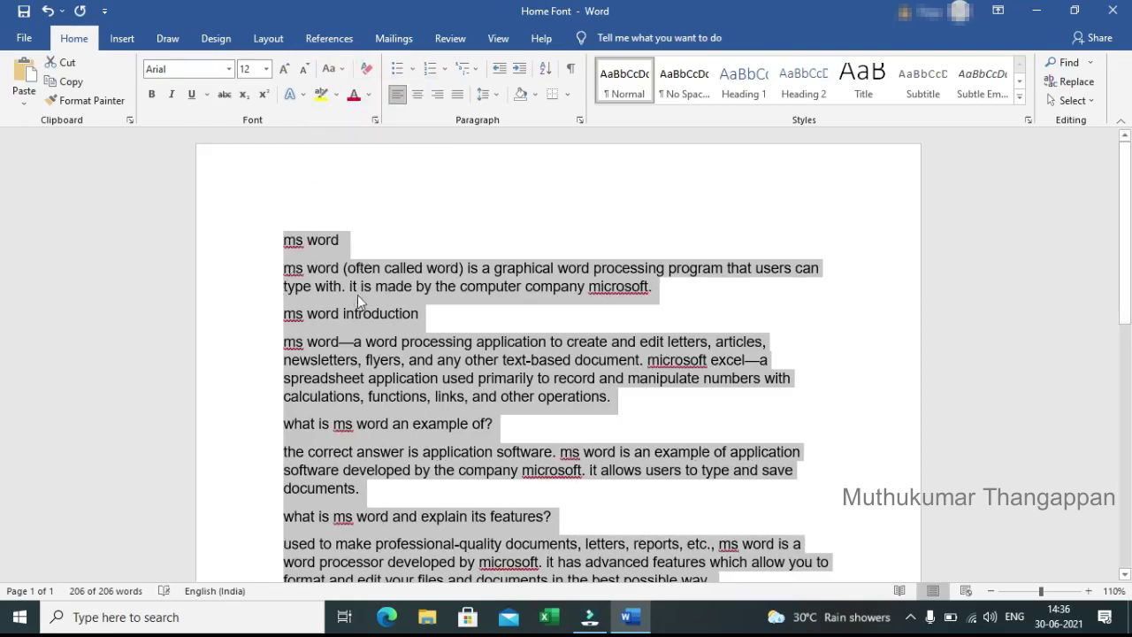
click(345, 77)
click(329, 129)
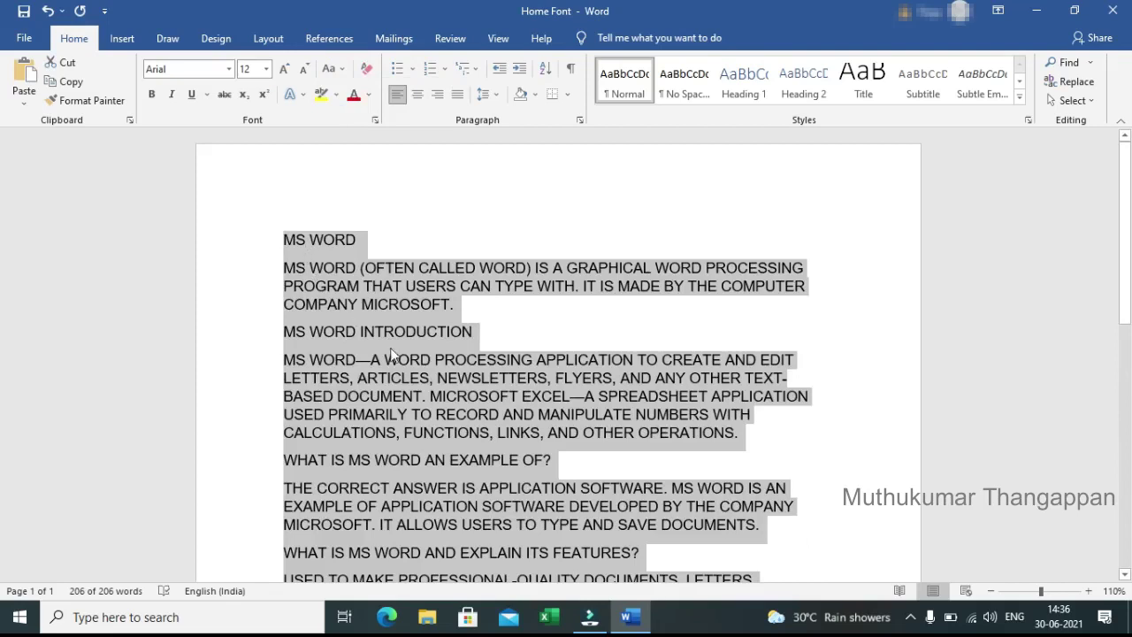
Cycle the text through Capitalize Each Word and tOGGLE cASE, ending in Sentence case.
click(340, 70)
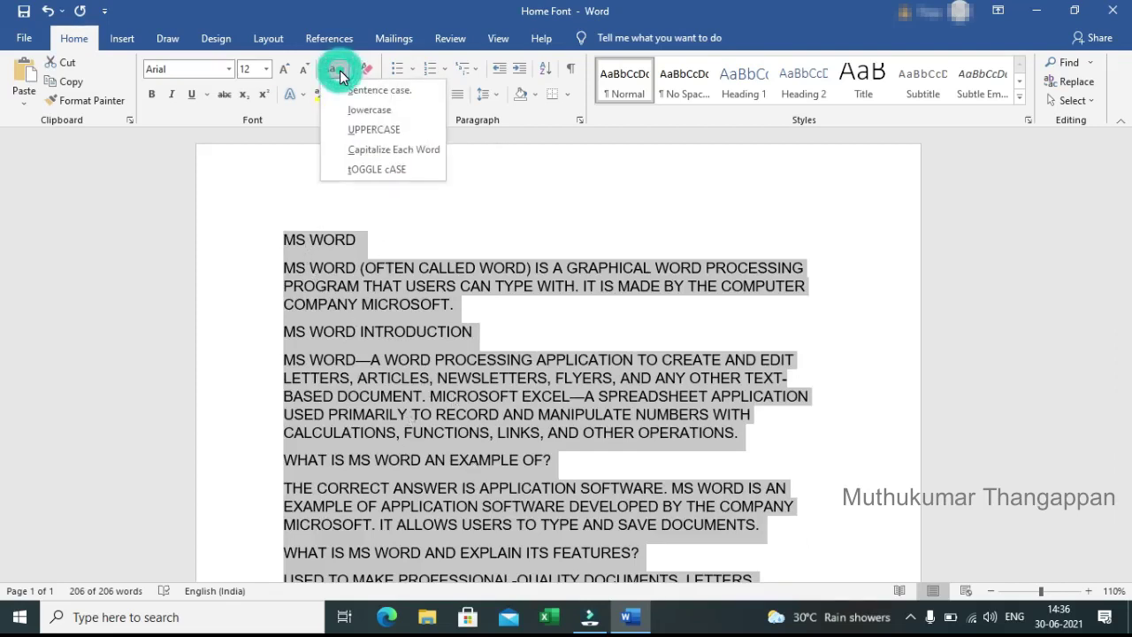
click(342, 152)
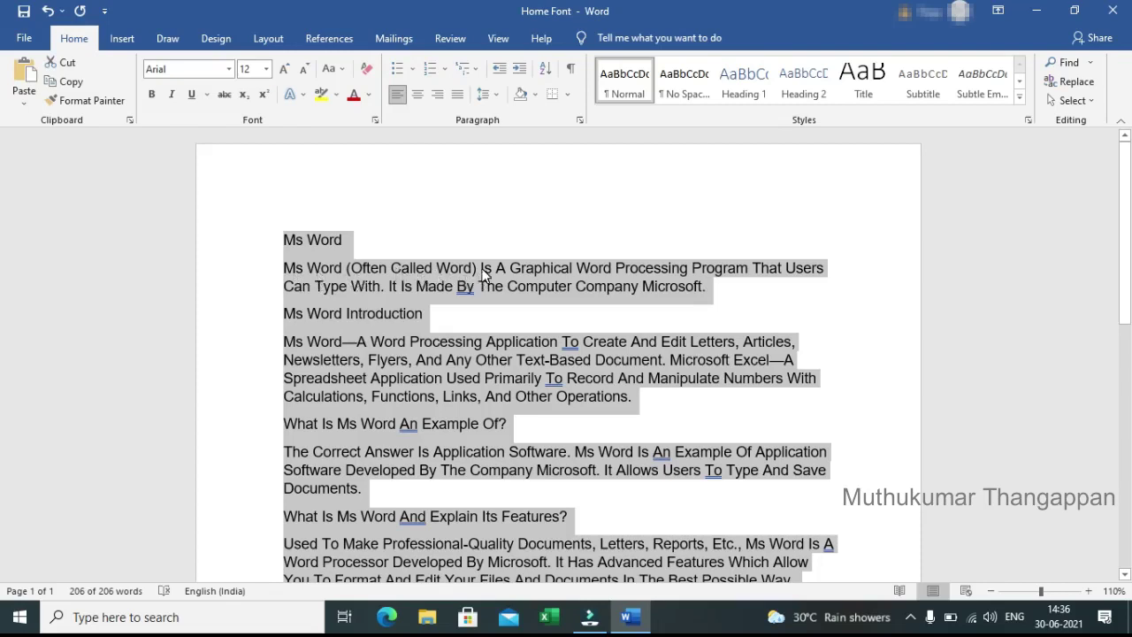
click(332, 69)
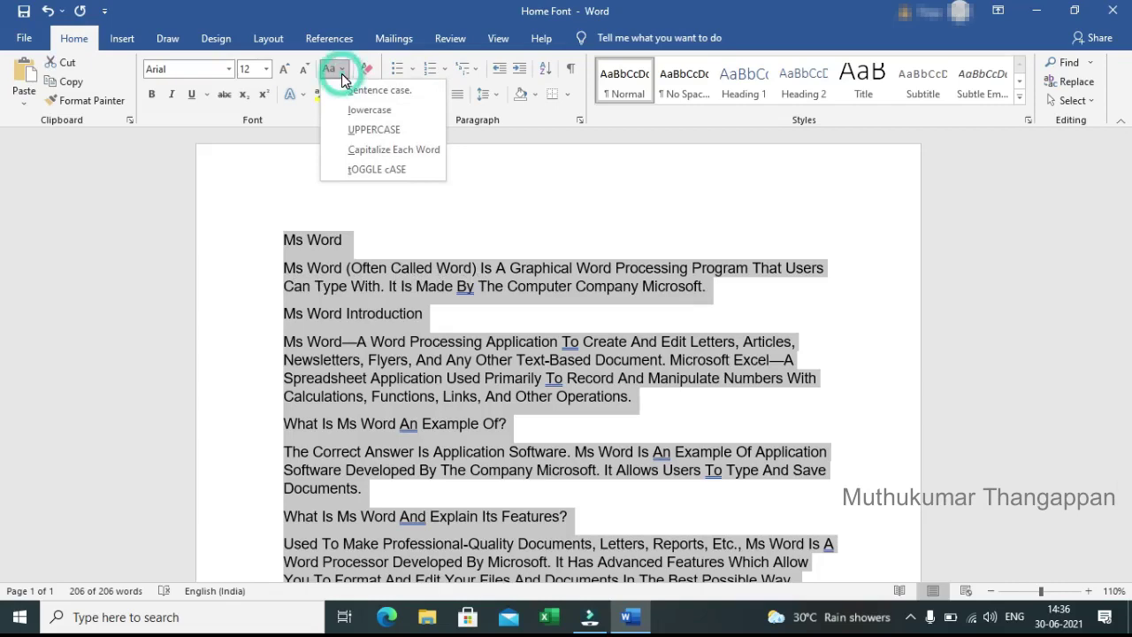
click(336, 168)
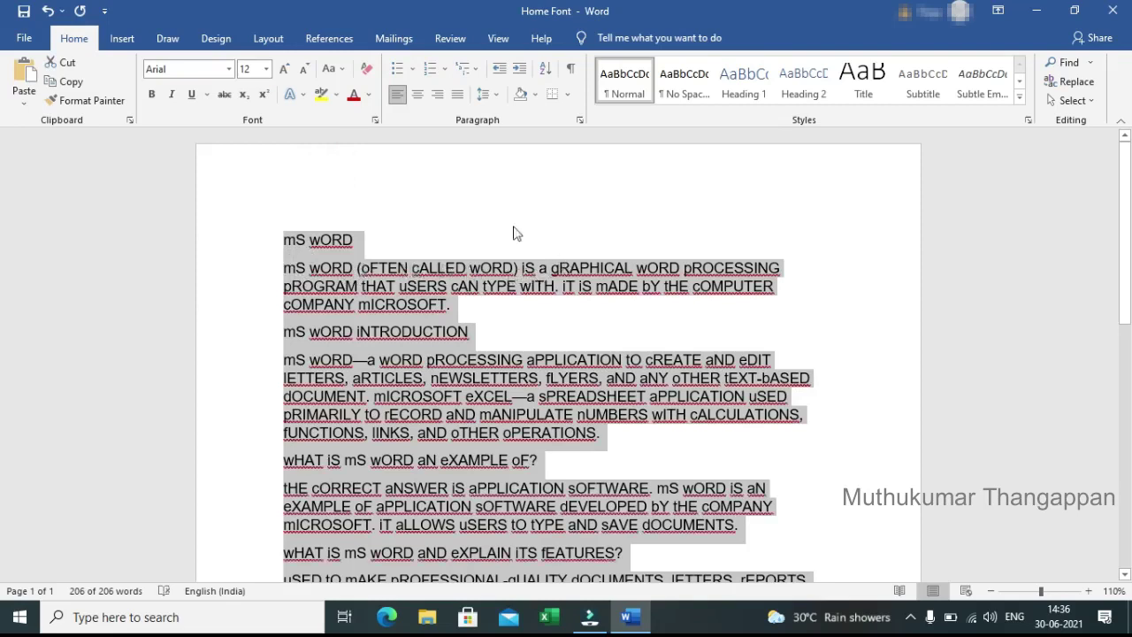
click(345, 71)
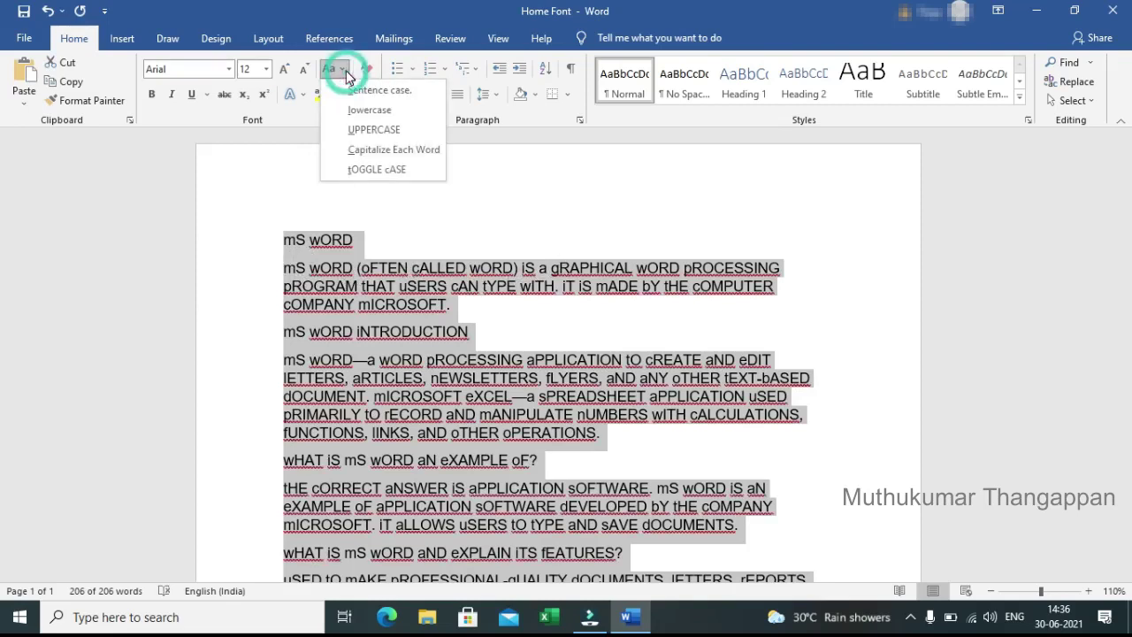
click(341, 94)
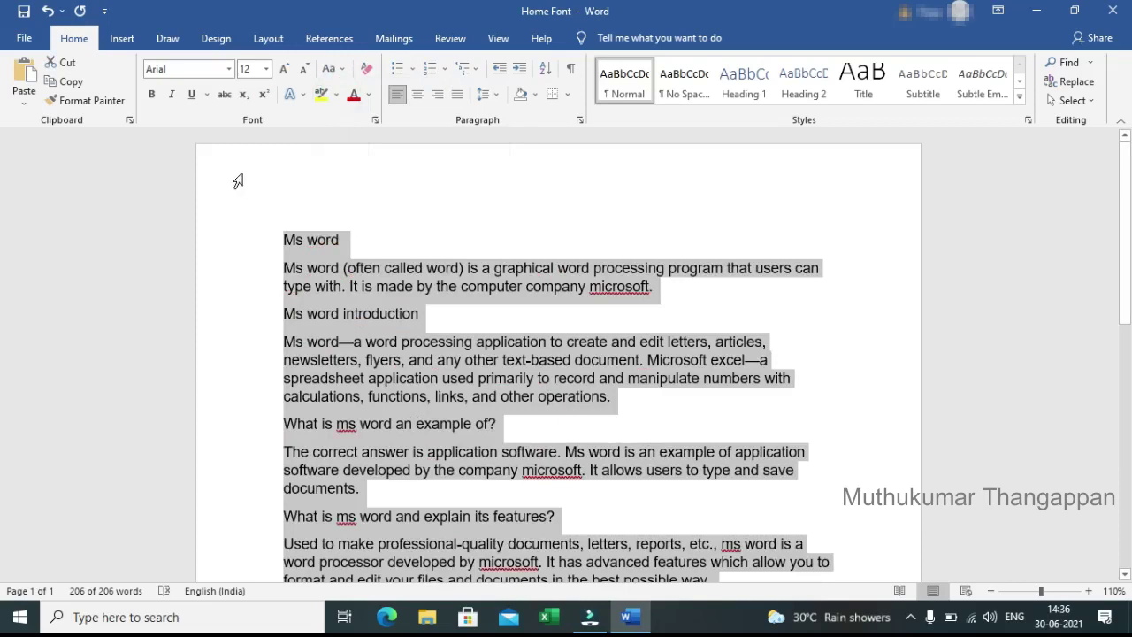
click(152, 94)
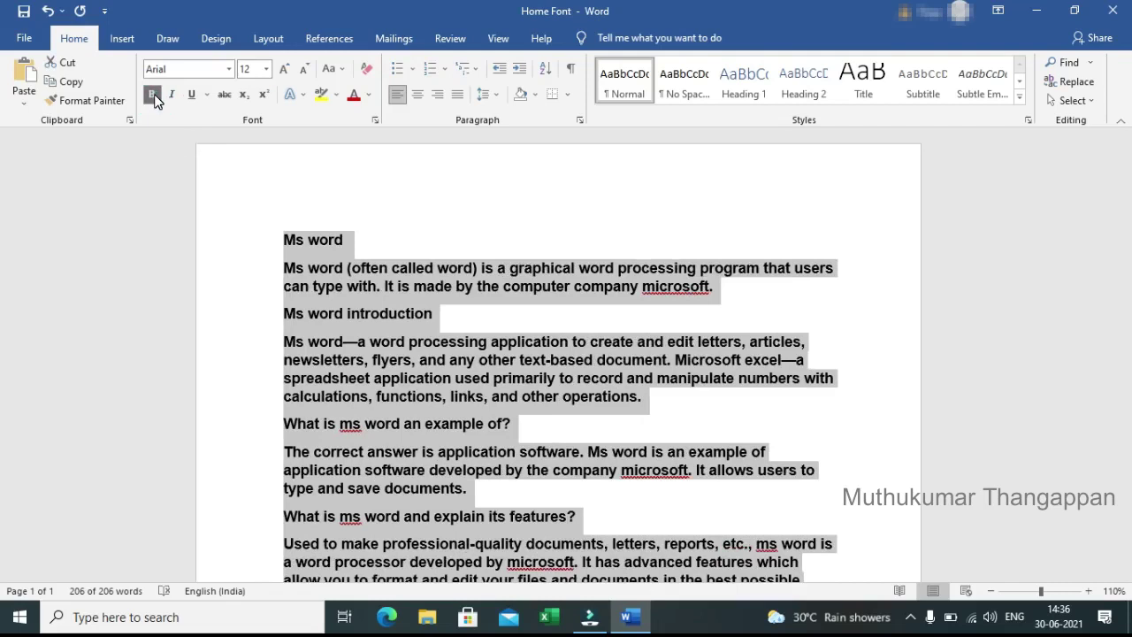
click(171, 97)
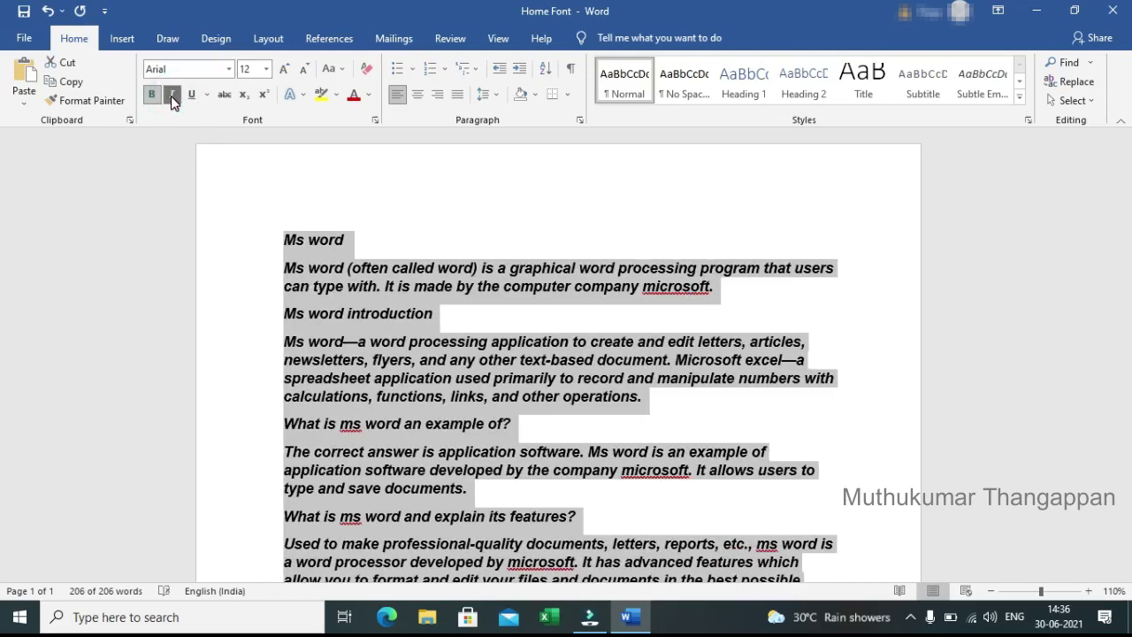
click(170, 95)
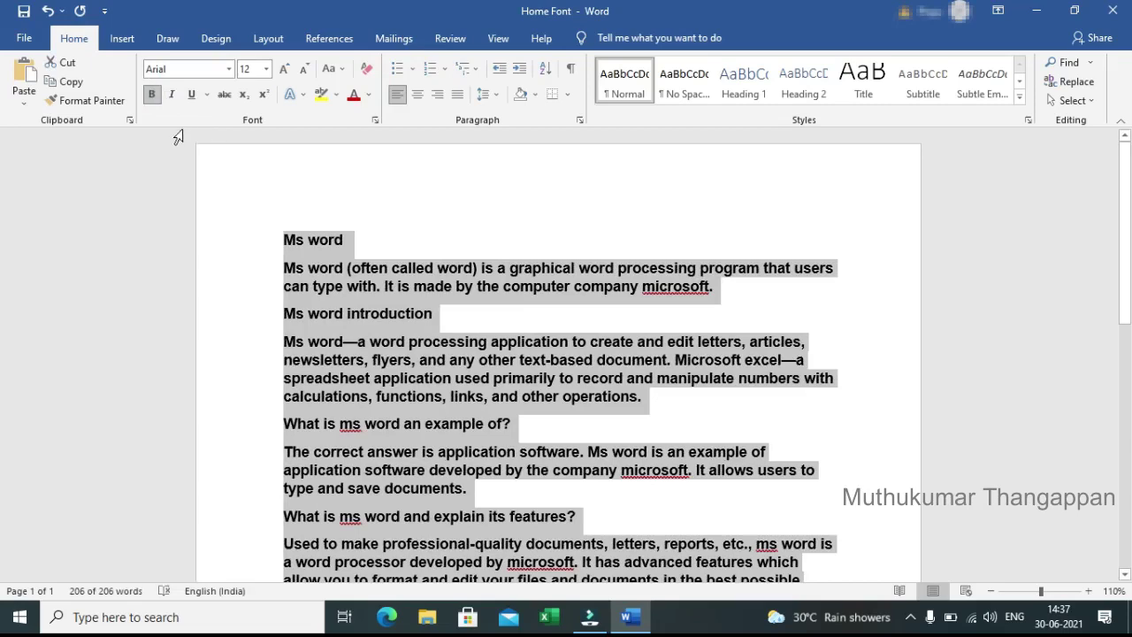
click(153, 102)
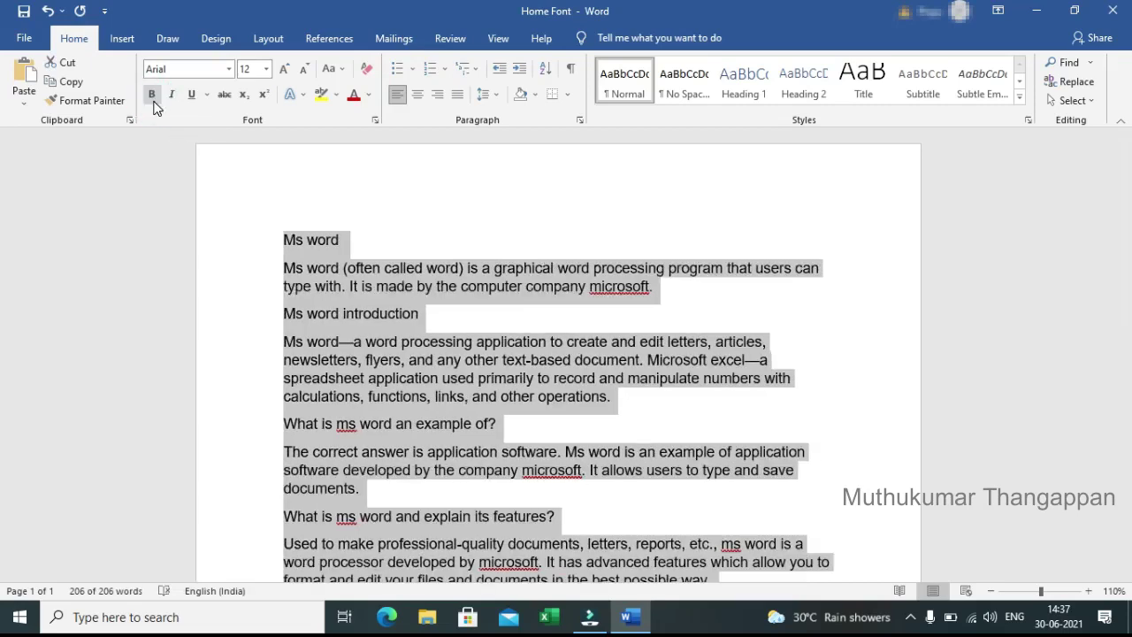
Make the 'Ms word' heading bold and underlined, then reselect it.
click(284, 249)
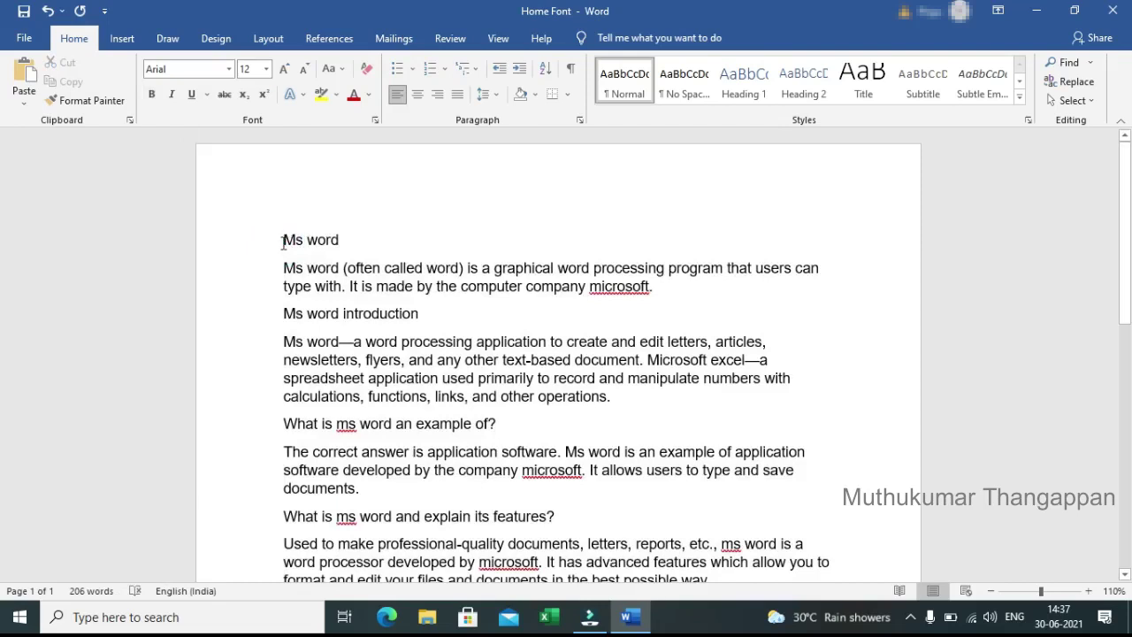
drag(284, 241, 344, 238)
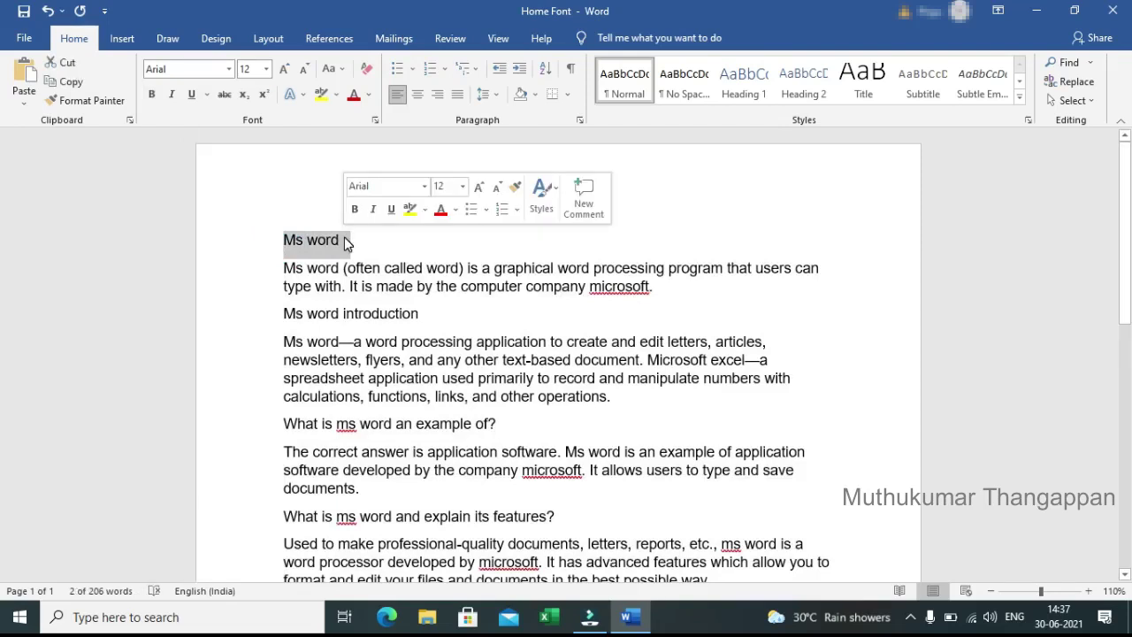
click(152, 97)
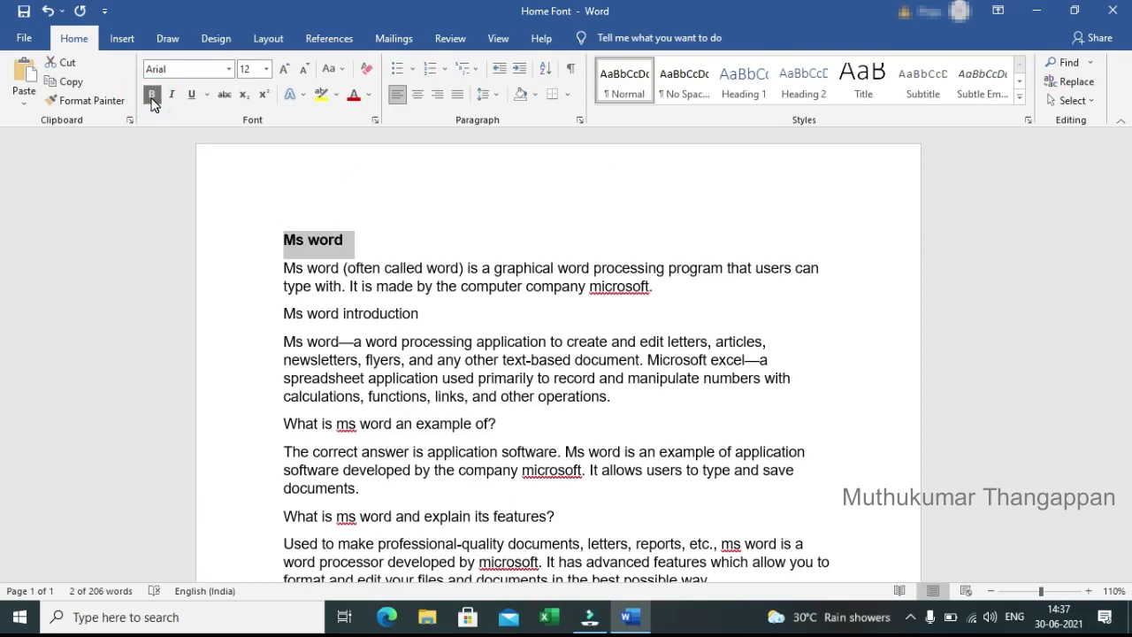
click(192, 95)
click(361, 248)
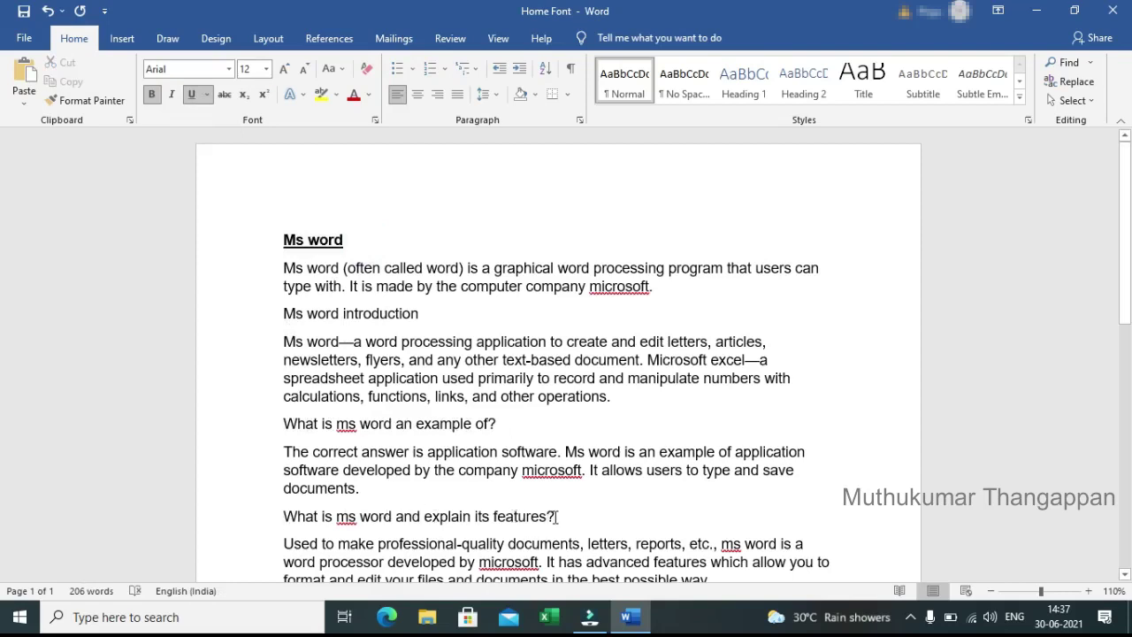
drag(281, 244, 327, 246)
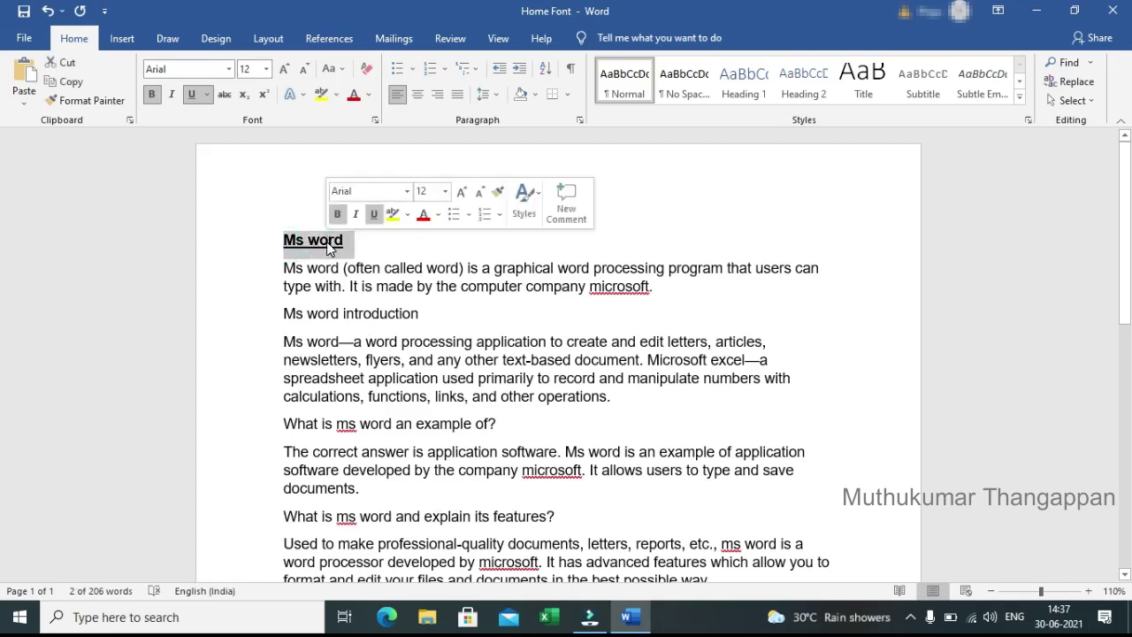
Lock Format Painter on and paint the heading format onto the first three question headings.
double_click(89, 101)
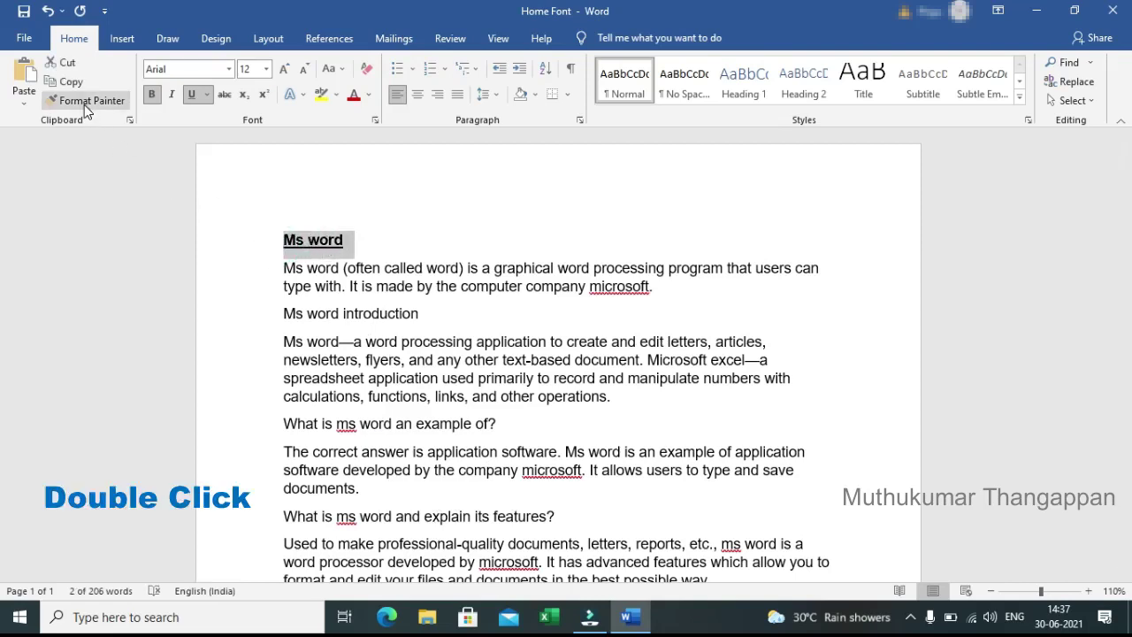
double_click(104, 107)
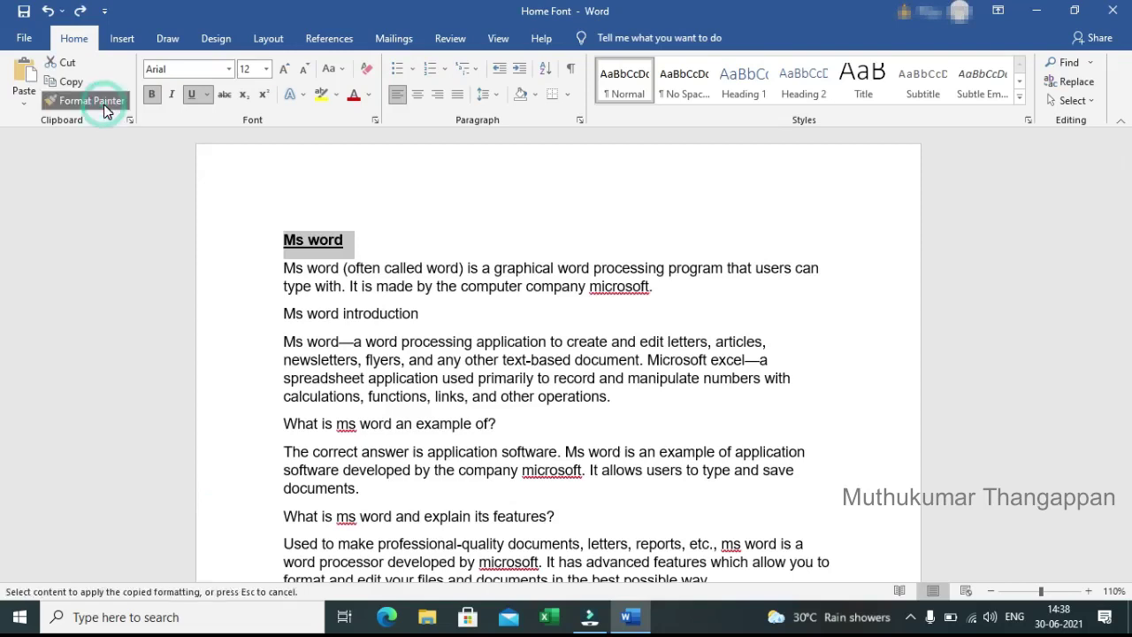
drag(281, 315, 373, 327)
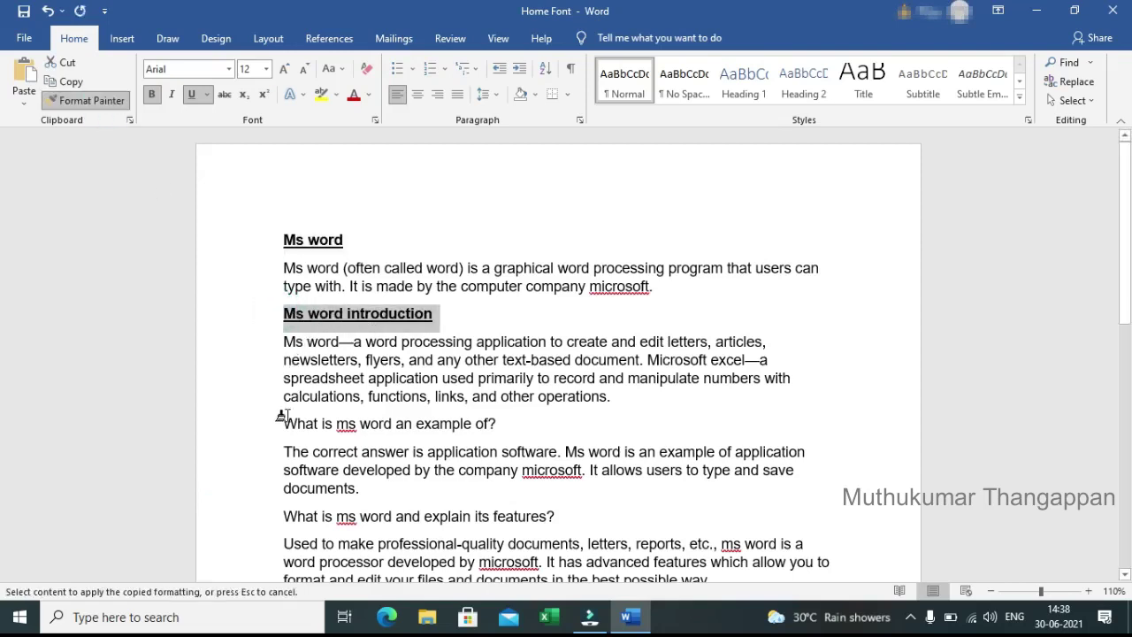
drag(279, 425, 506, 425)
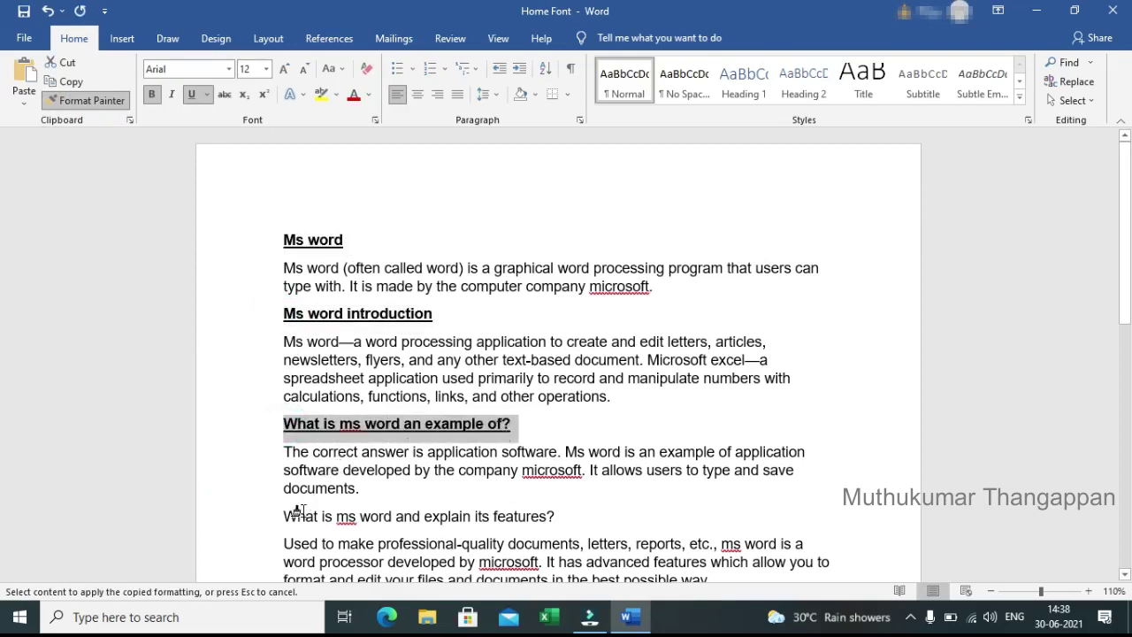
drag(274, 517, 569, 518)
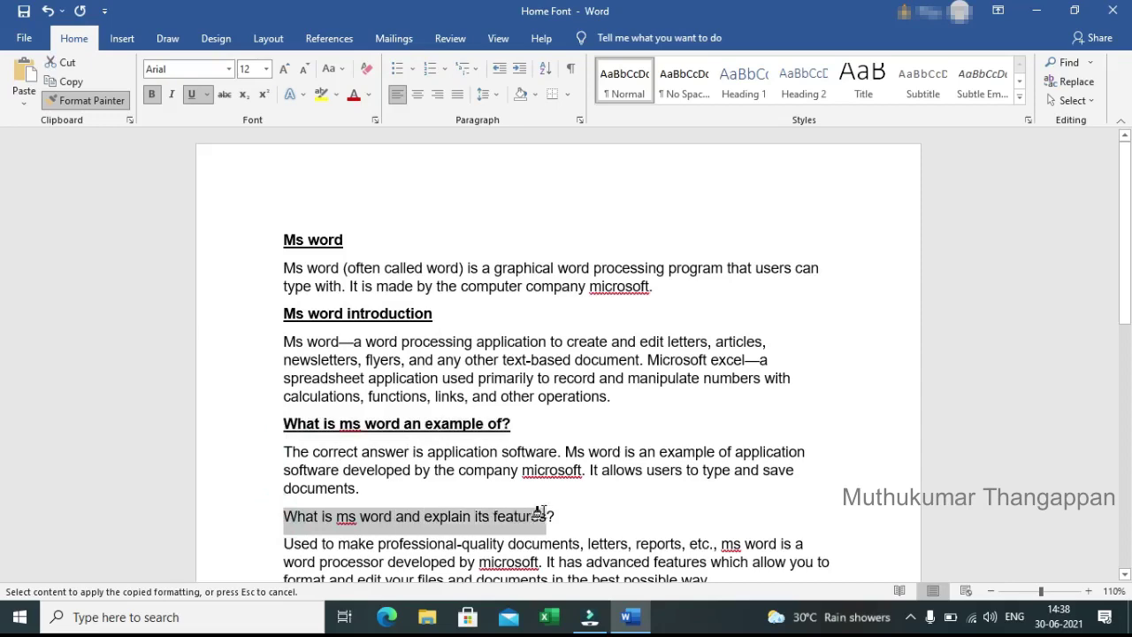
Paint it onto 'What is the main use of ms word?' and 'Supremely useful features in ms word', then stop.
scroll(362, 405, down, 5)
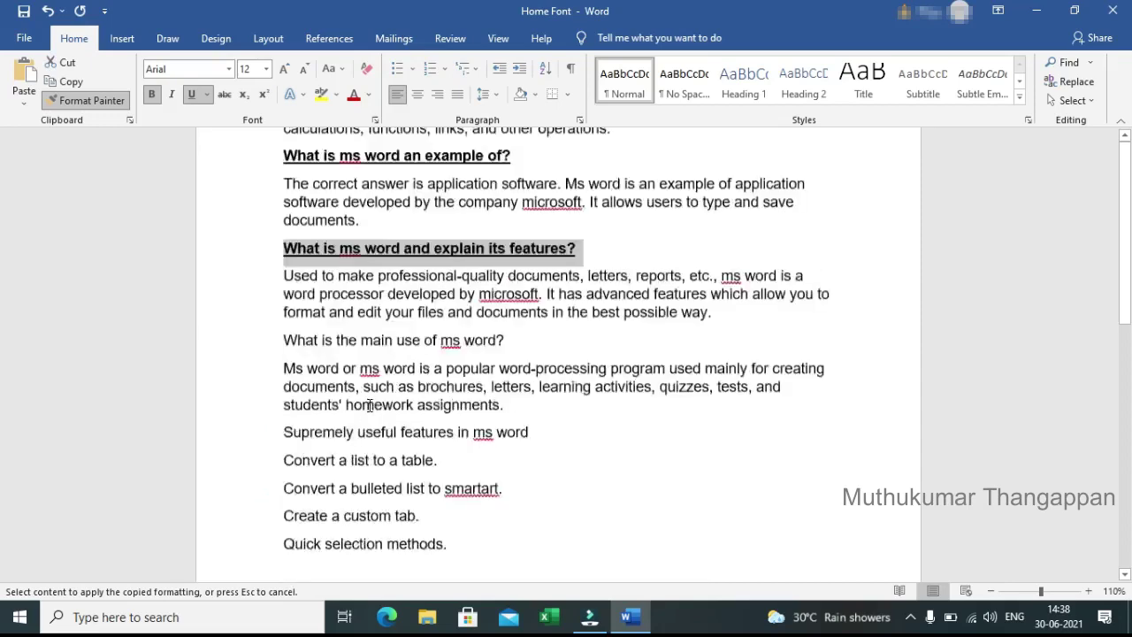
scroll(374, 455, down, 3)
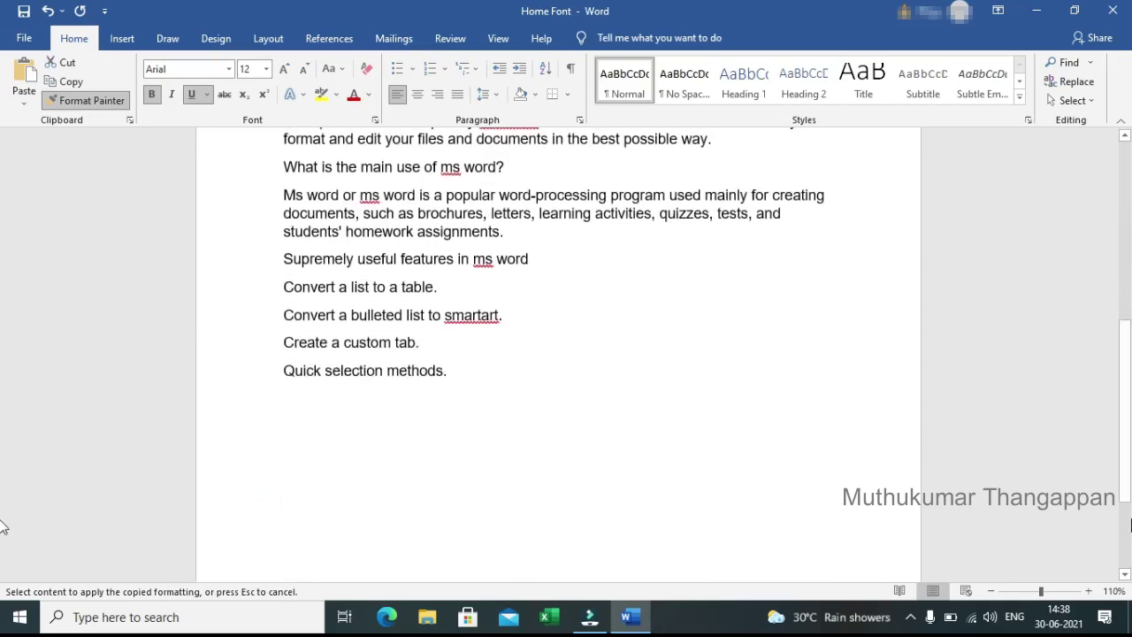
click(1124, 445)
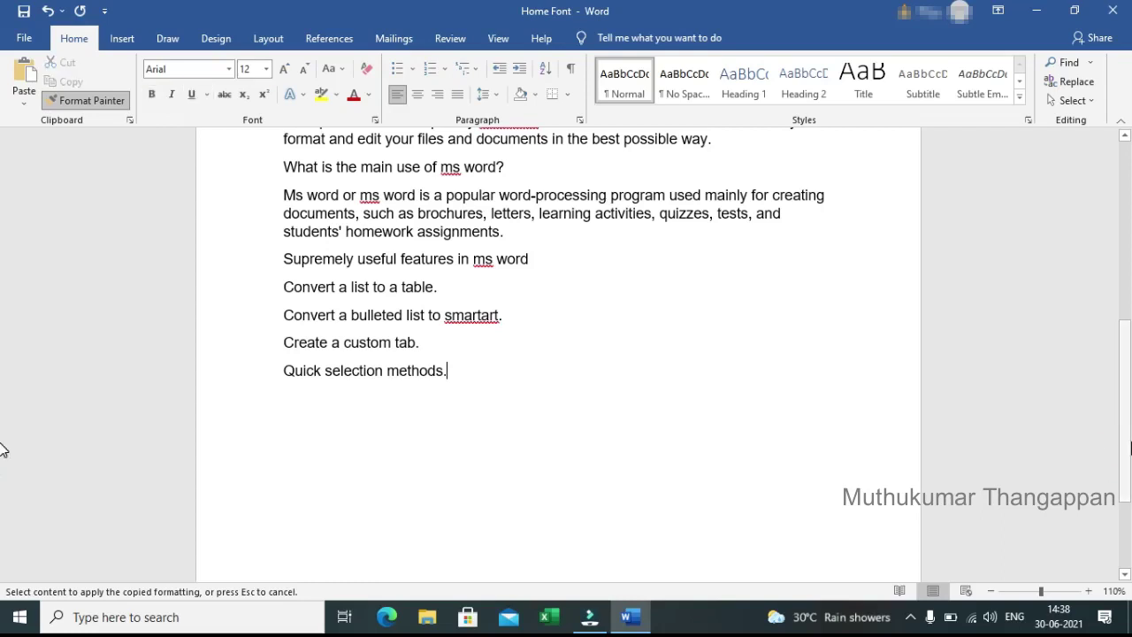
click(3, 445)
scroll(2, 412, up, 1)
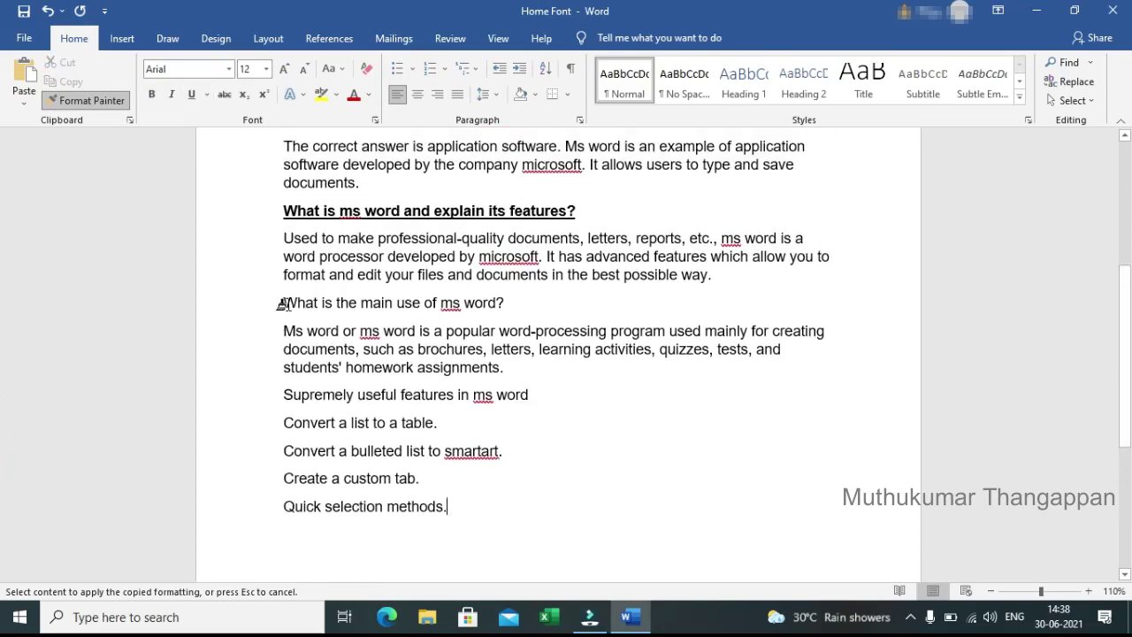
drag(282, 303, 520, 305)
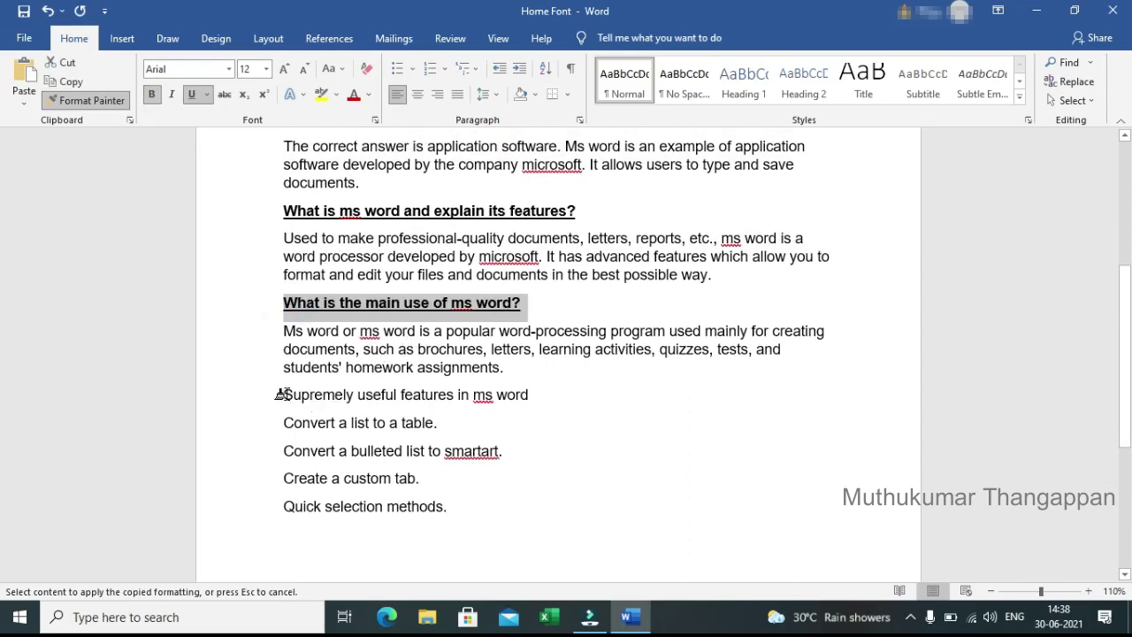
drag(282, 395, 528, 394)
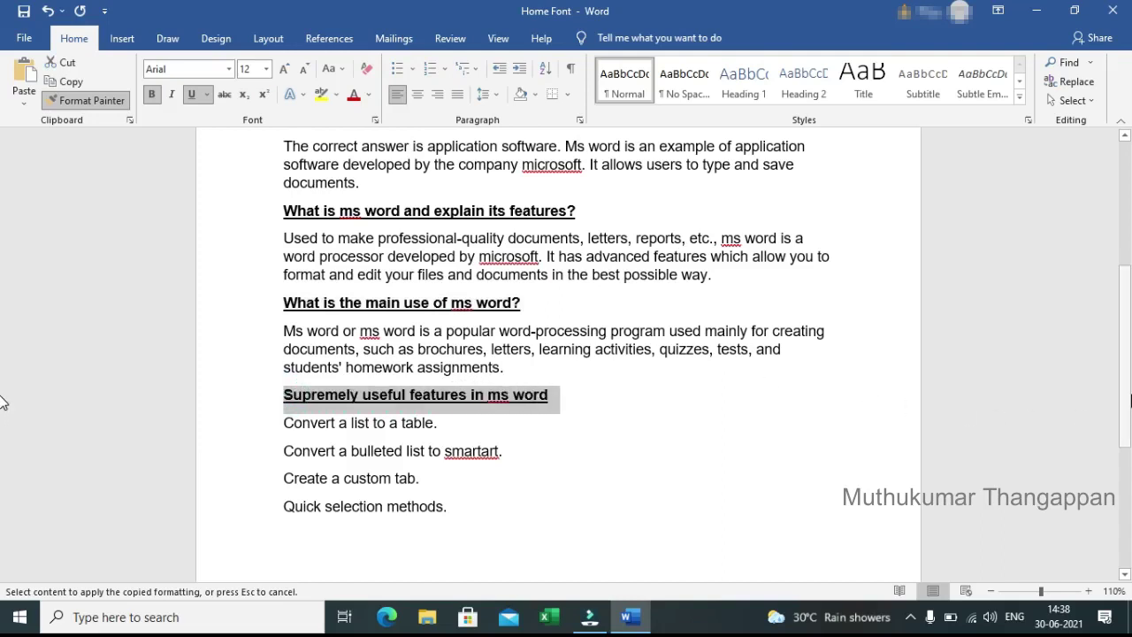
drag(1129, 400, 1130, 277)
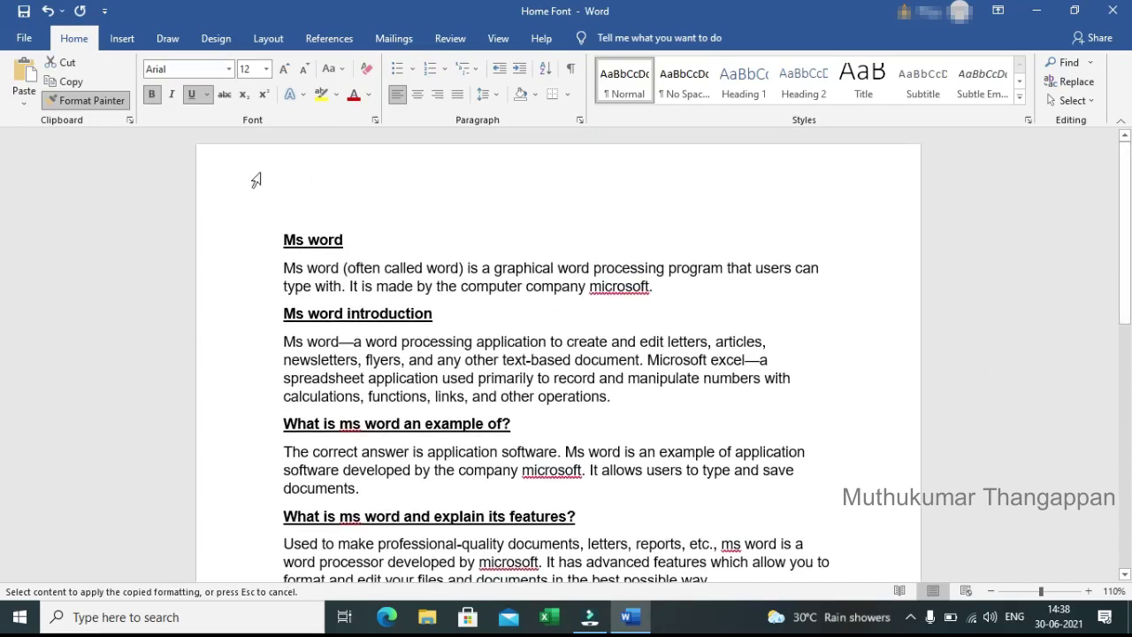
click(99, 105)
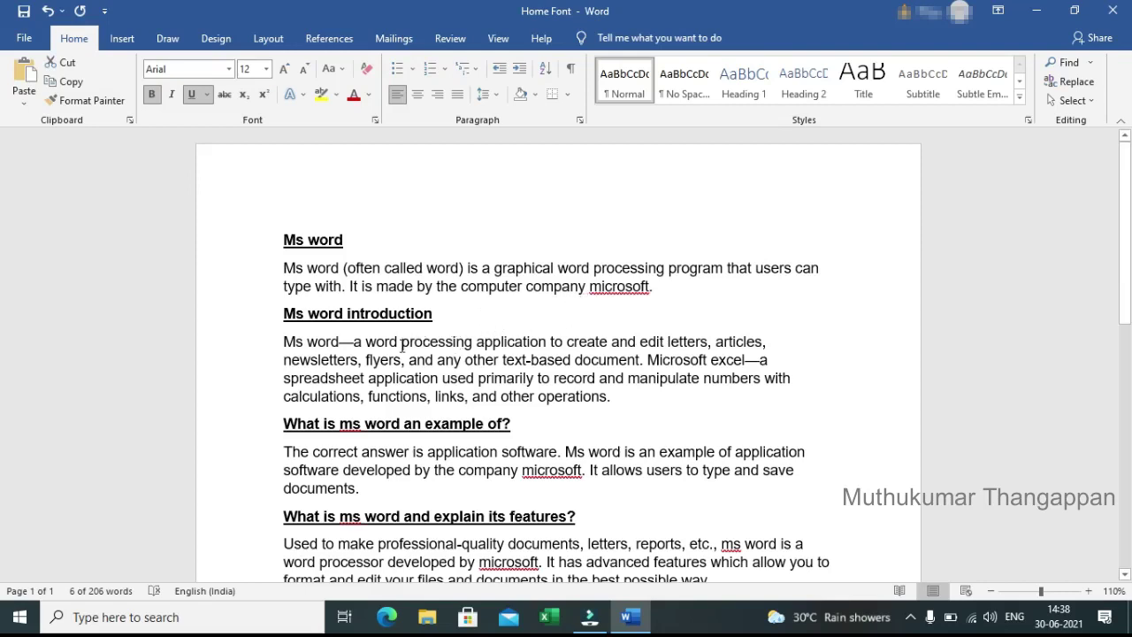
Select 'processing', try strikethrough, subscript and superscript on it, then restore plain text.
drag(400, 343, 459, 347)
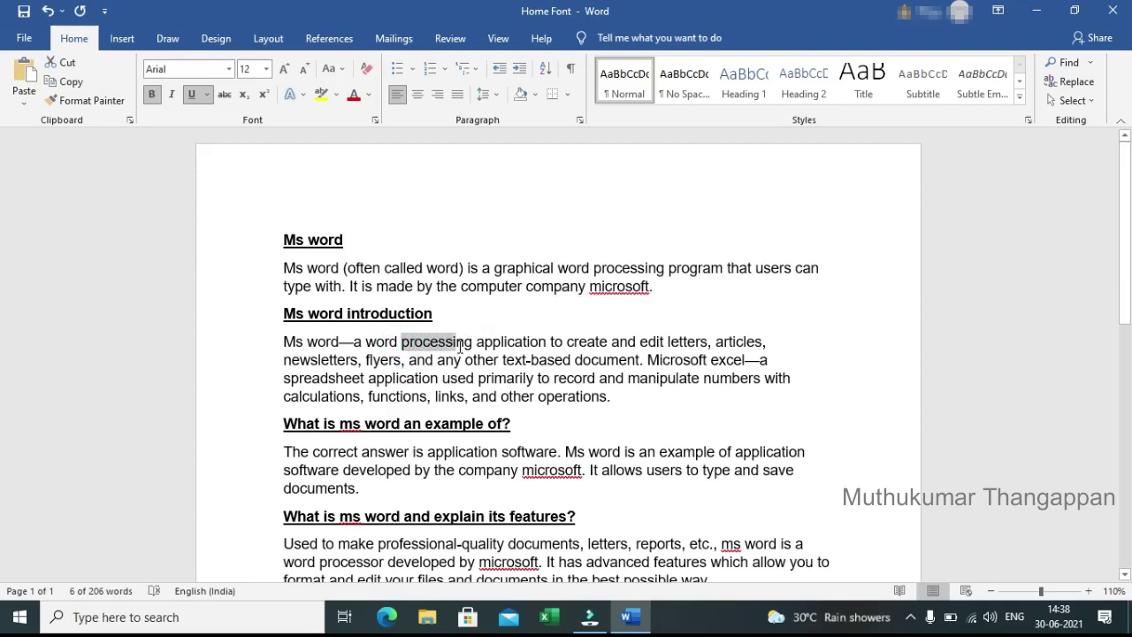
drag(460, 346, 474, 343)
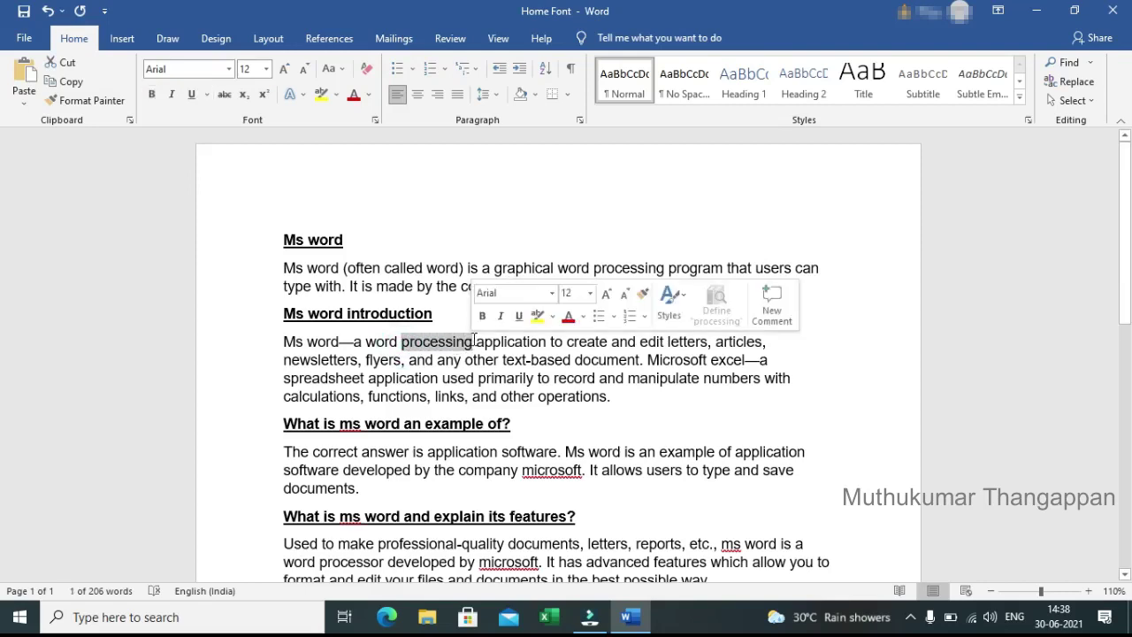
click(224, 94)
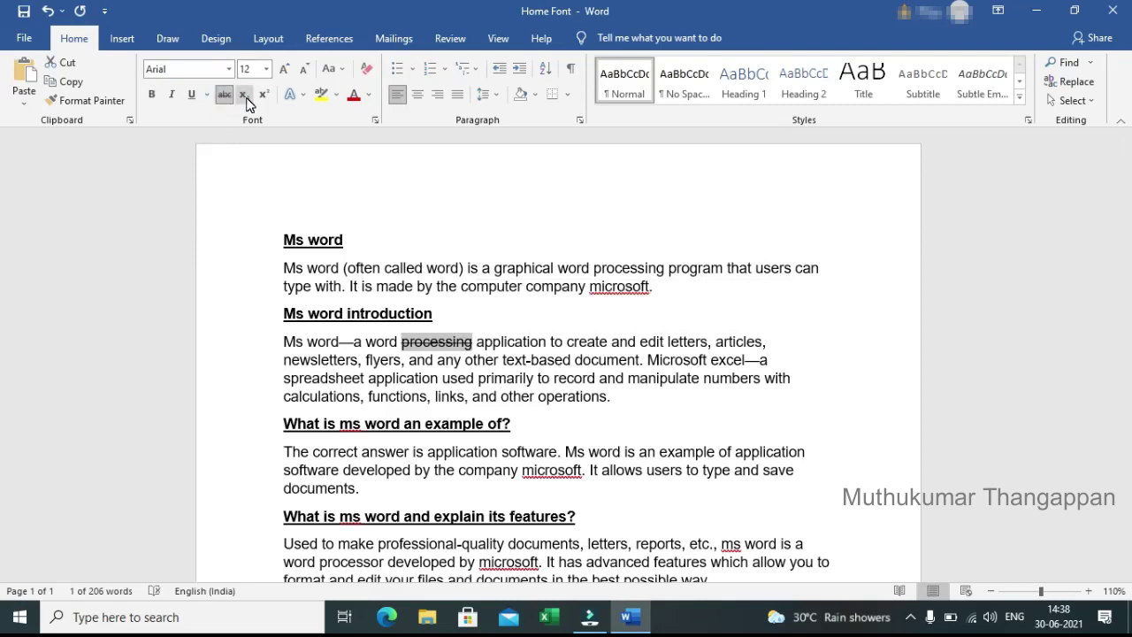
click(246, 99)
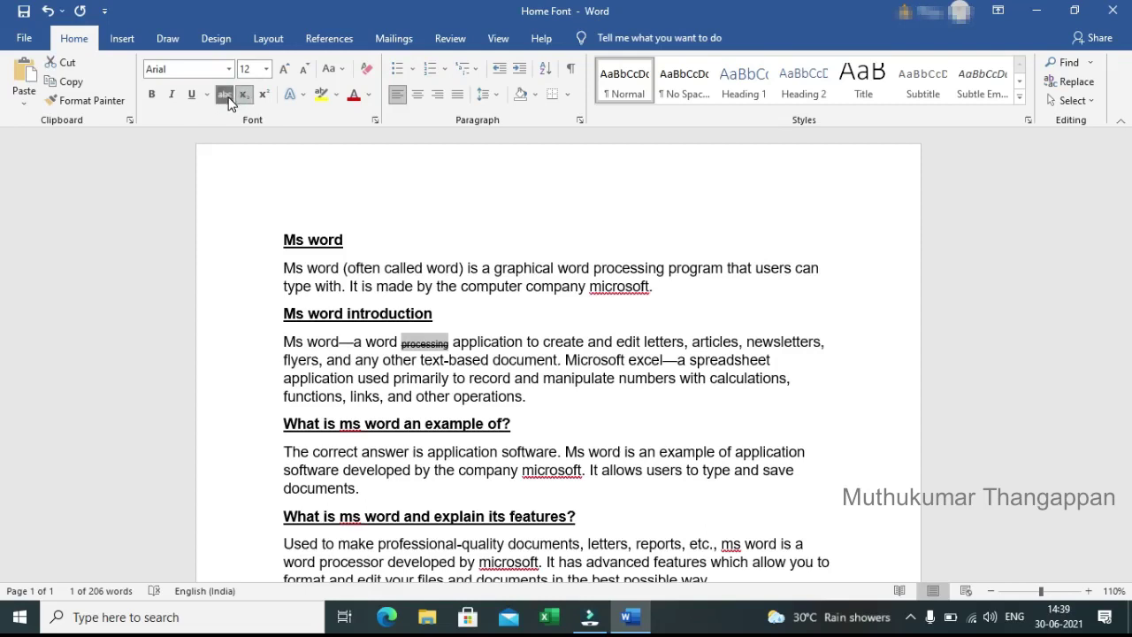
click(244, 98)
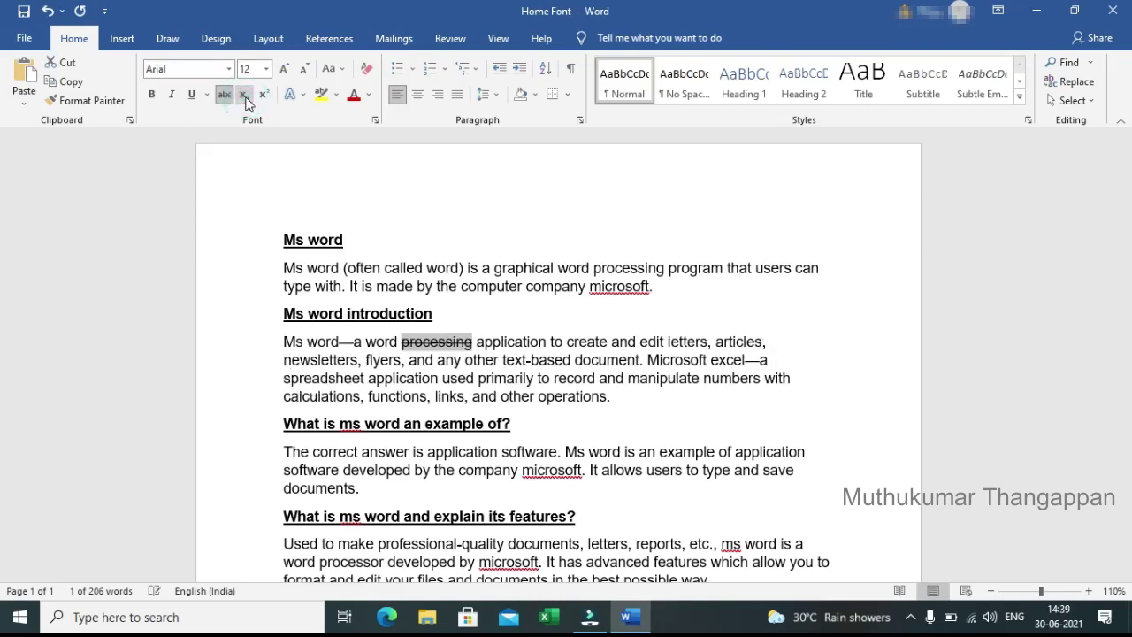
click(225, 97)
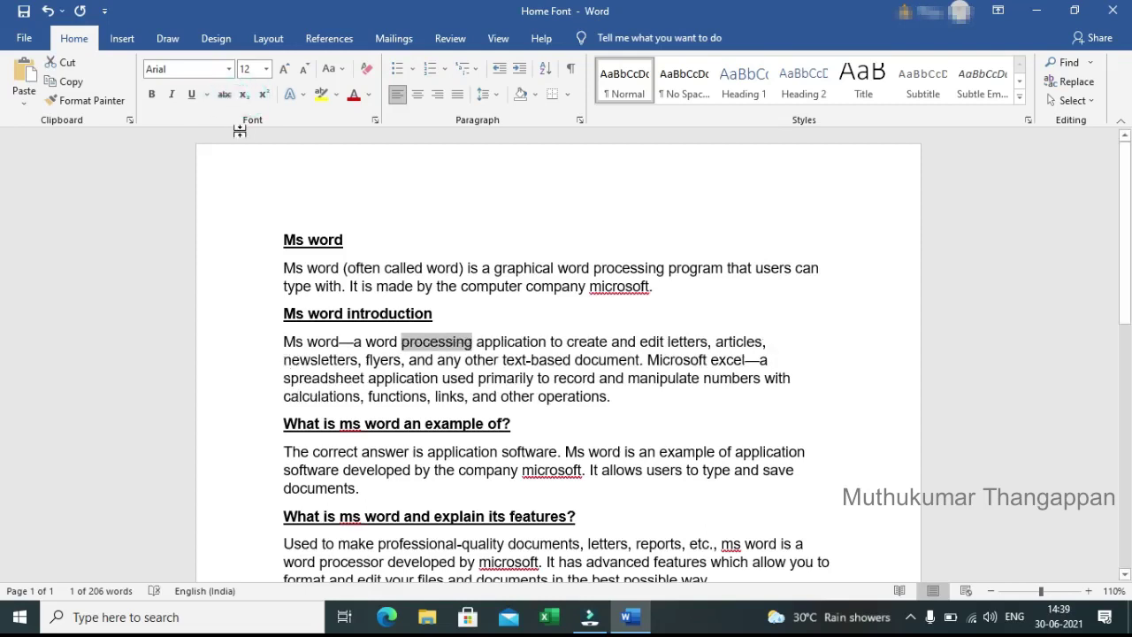
click(245, 97)
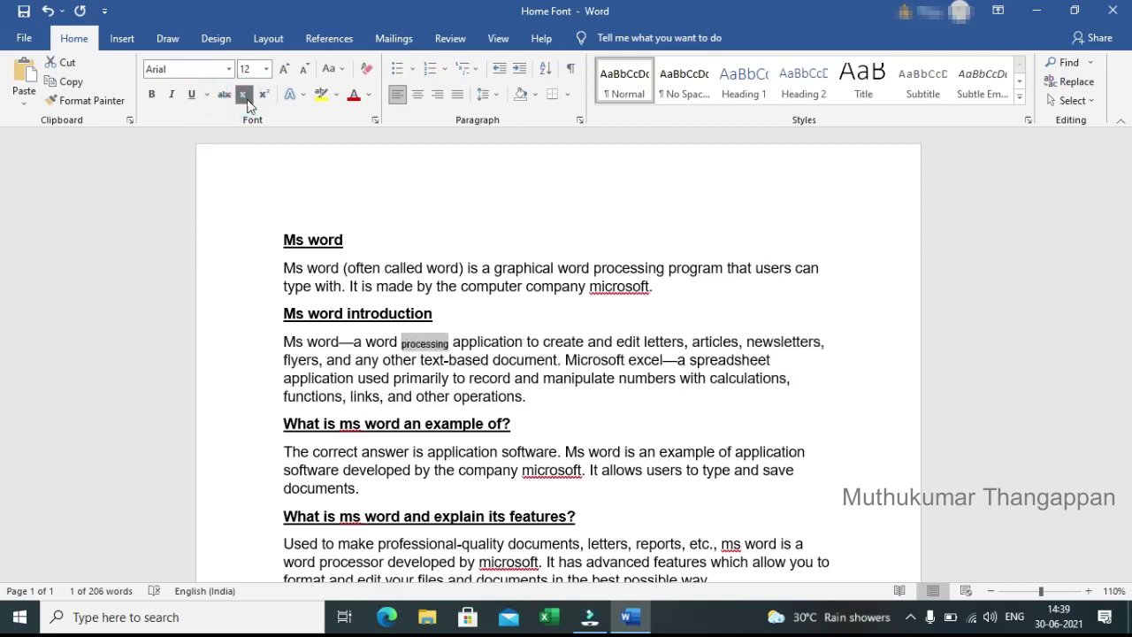
click(265, 98)
click(265, 96)
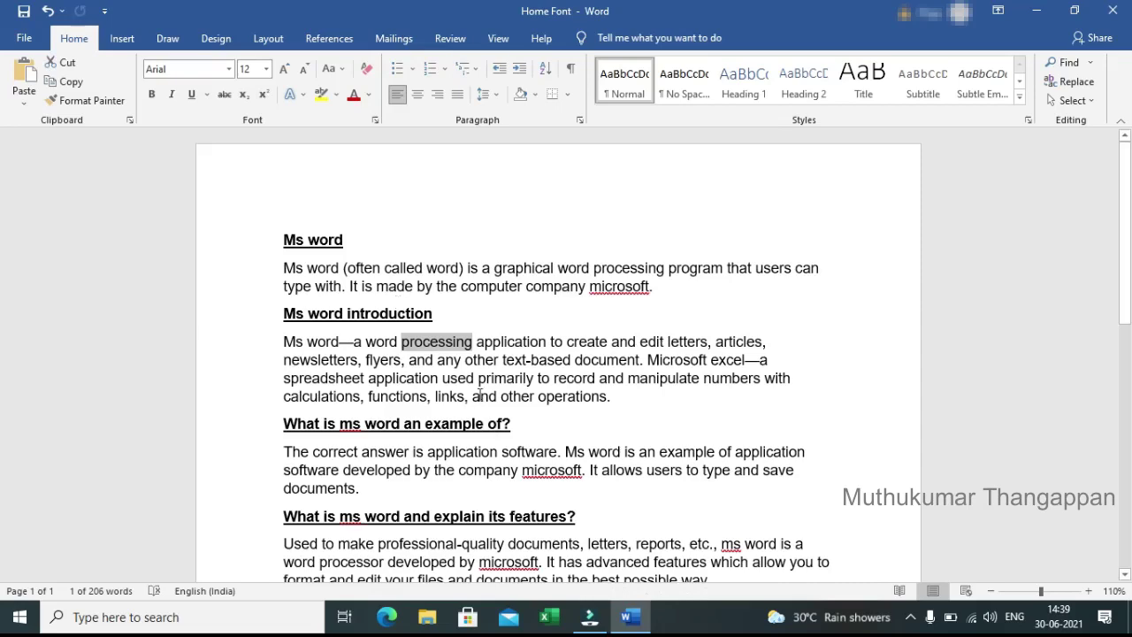
scroll(477, 388, down, 5)
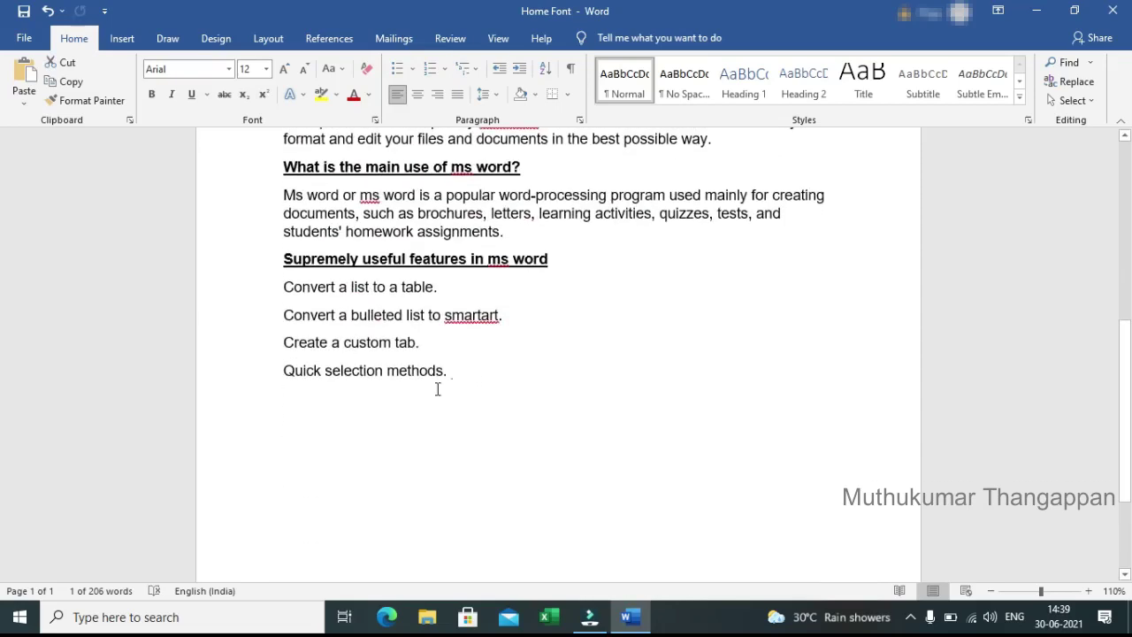
scroll(462, 377, up, 5)
drag(284, 421, 520, 422)
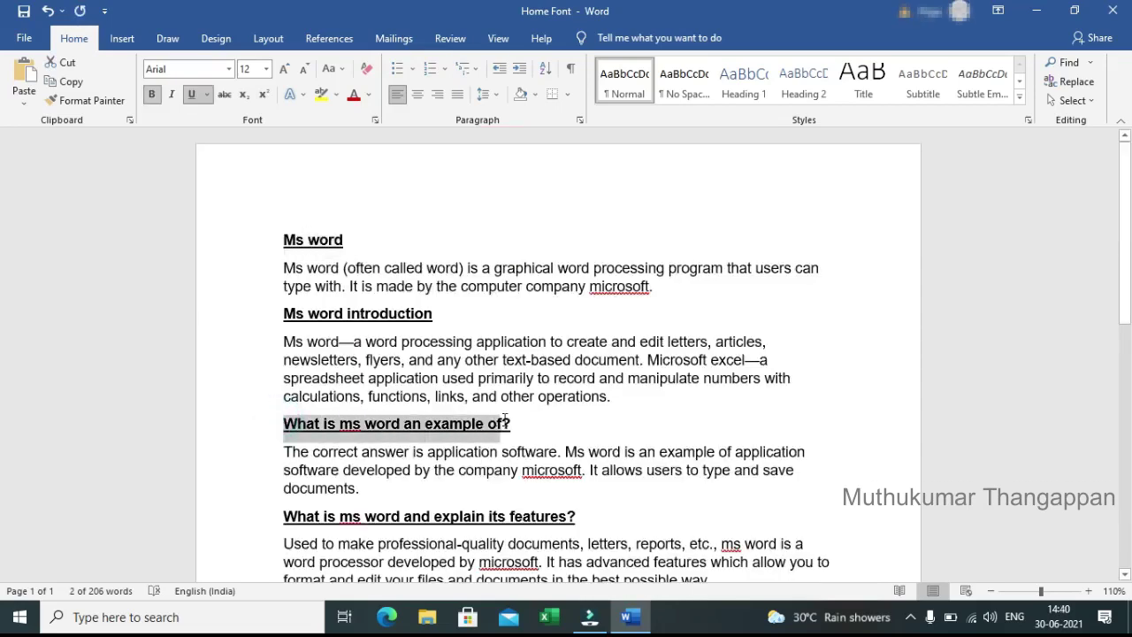
click(299, 95)
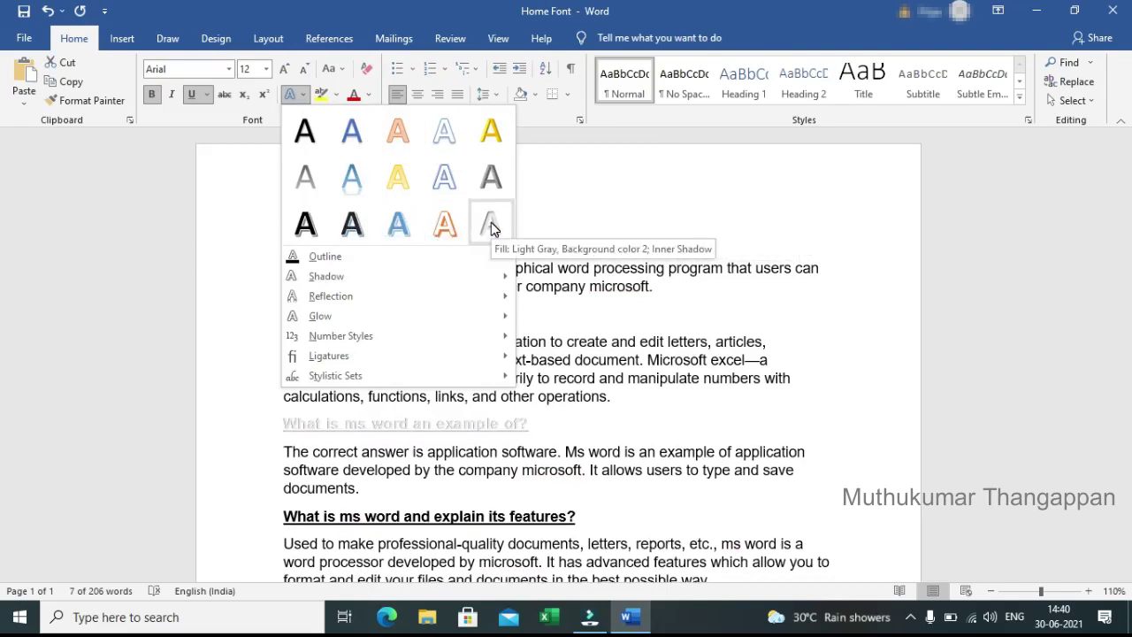
click(303, 98)
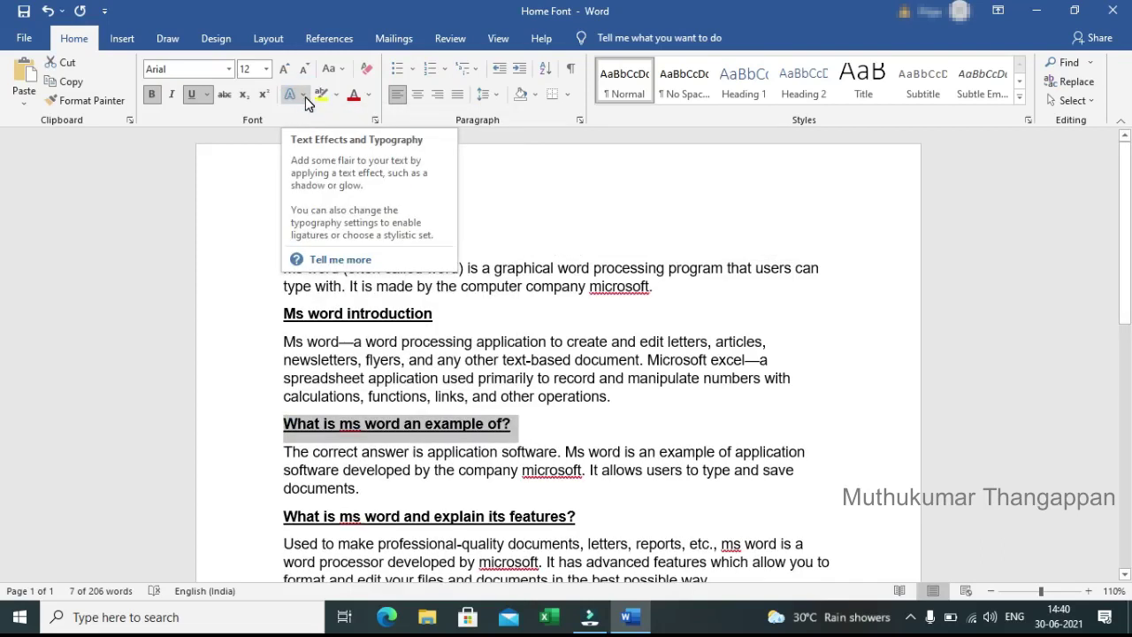
click(336, 96)
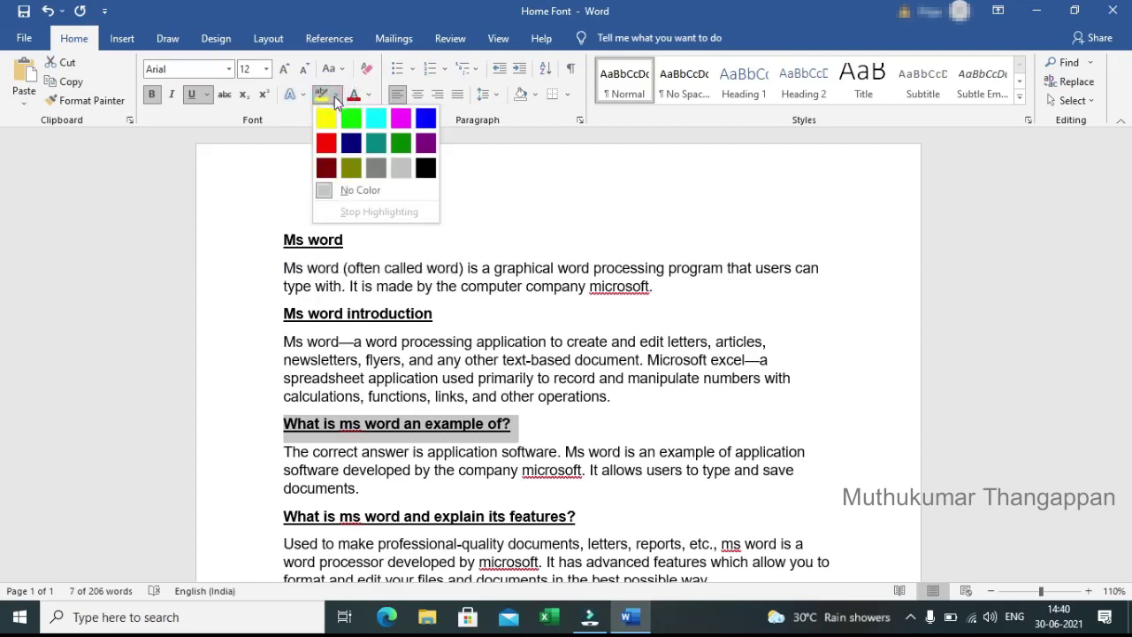
click(324, 124)
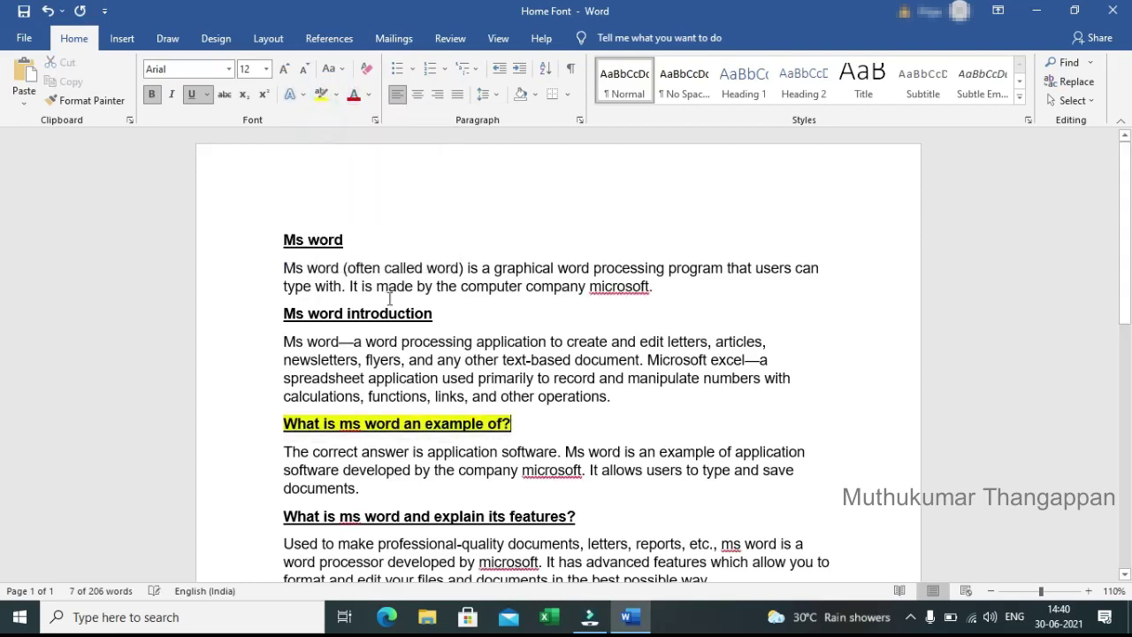
key(Right)
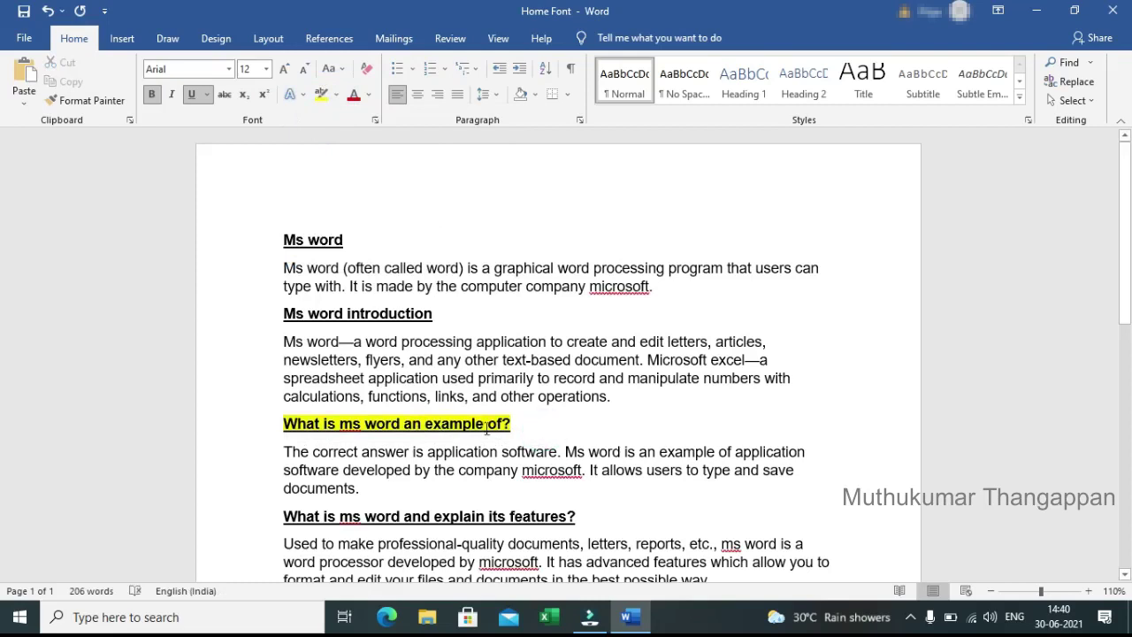
click(335, 95)
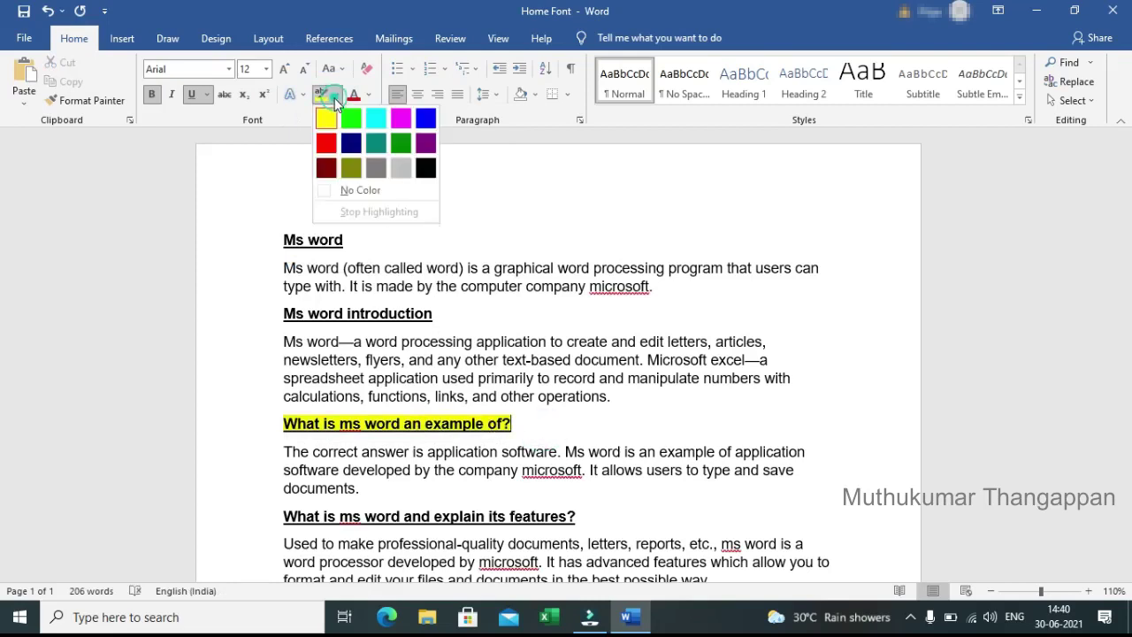
click(344, 191)
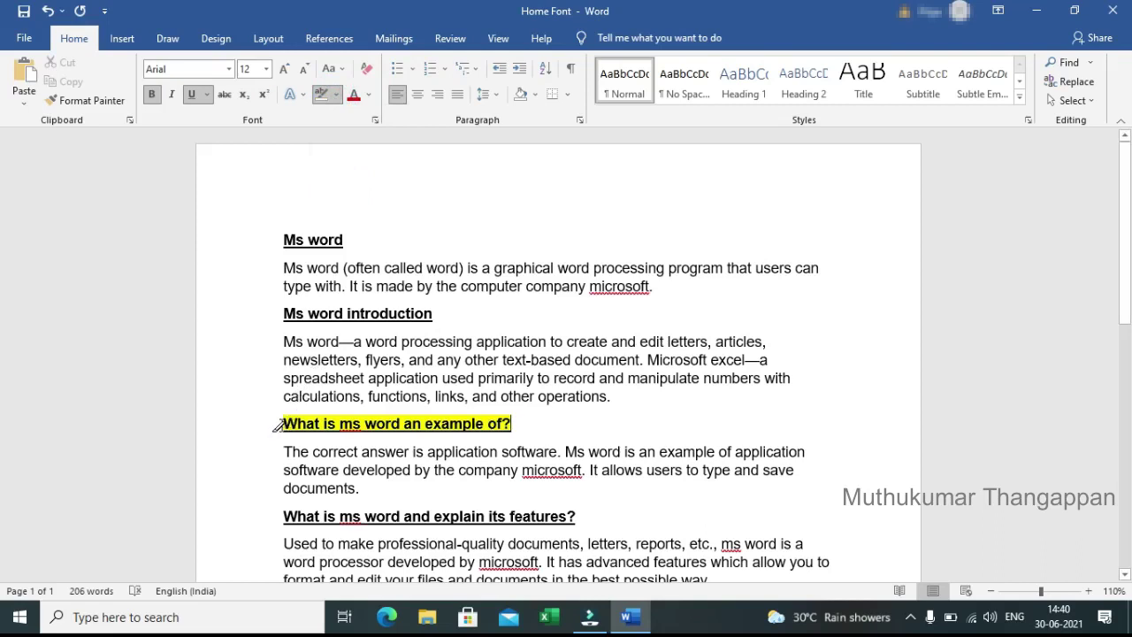
drag(275, 426, 515, 424)
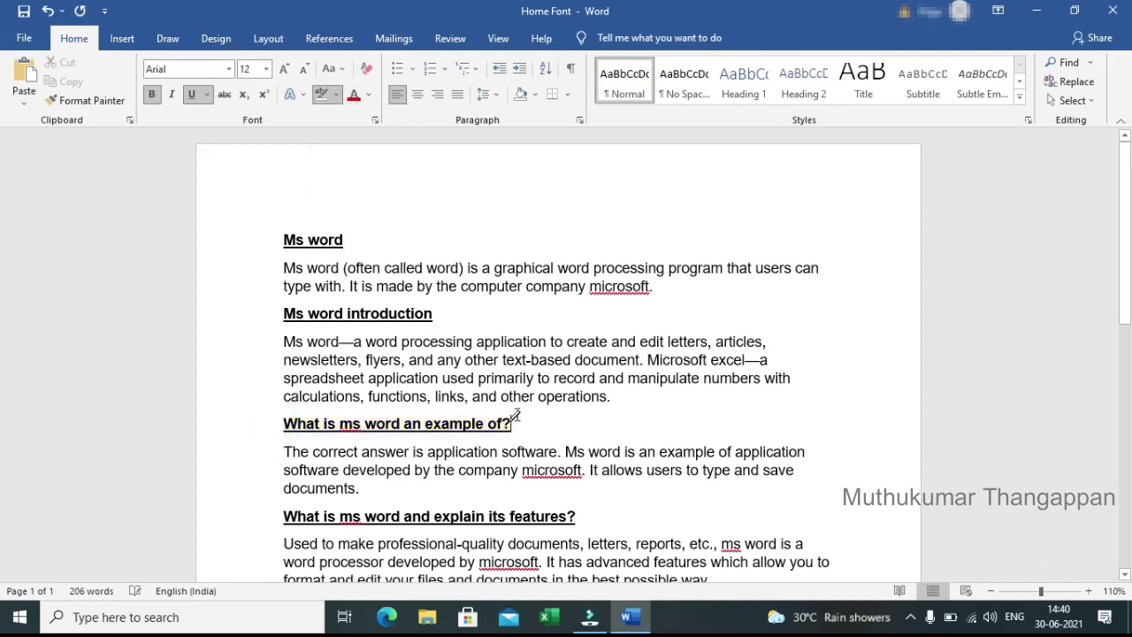
key(Escape)
drag(281, 424, 524, 420)
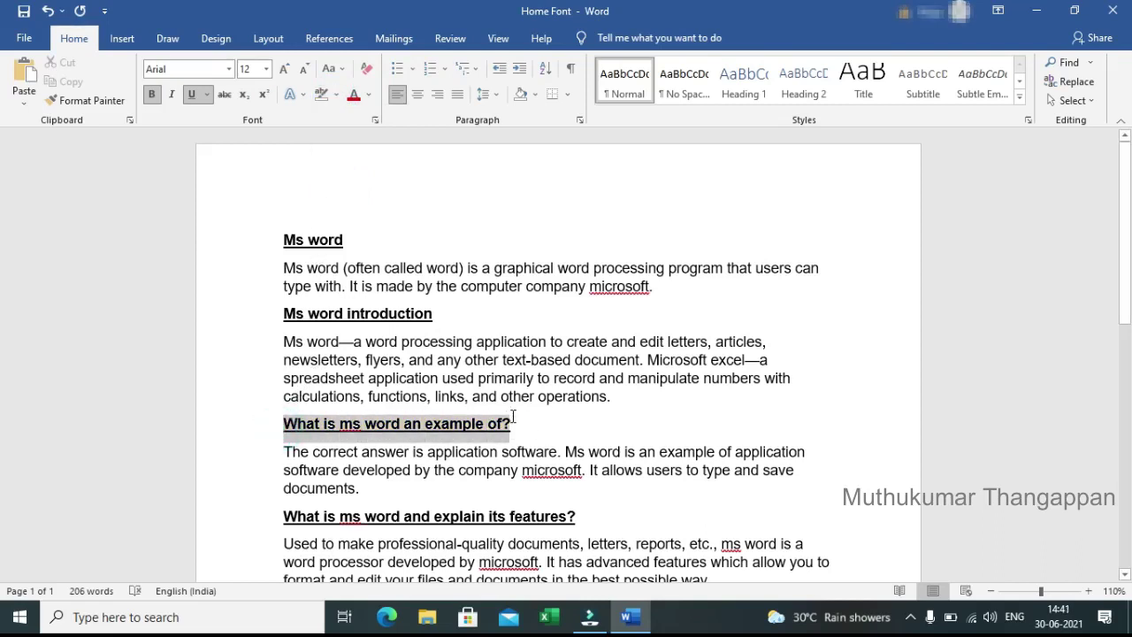
Colour the heading 'What is ms word an example of?' red, then blue-grey.
click(353, 94)
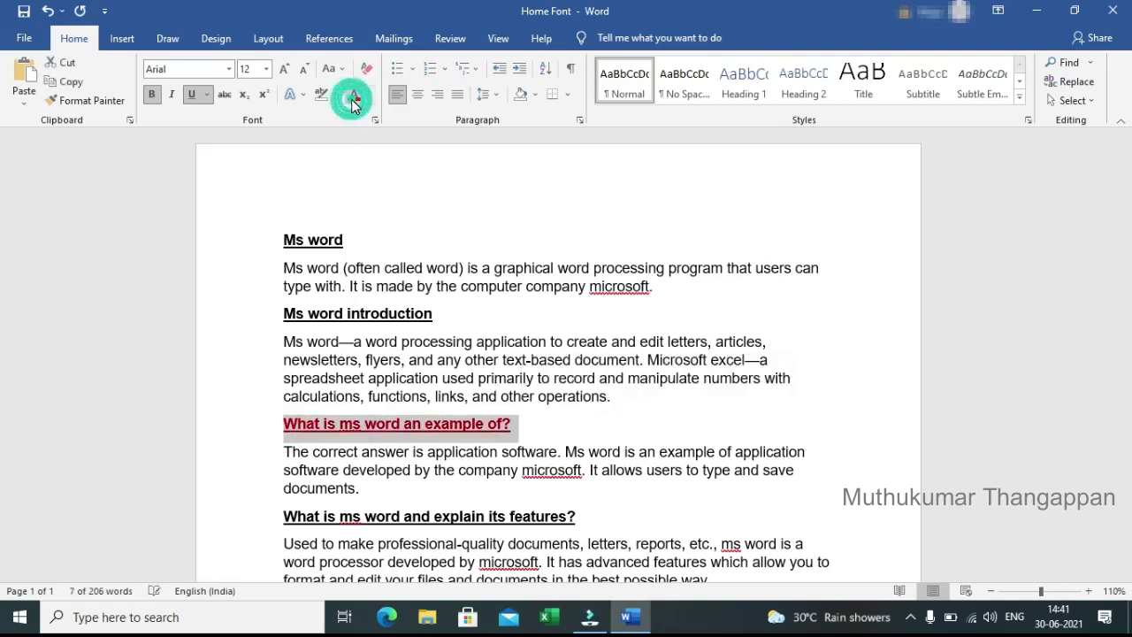
click(369, 97)
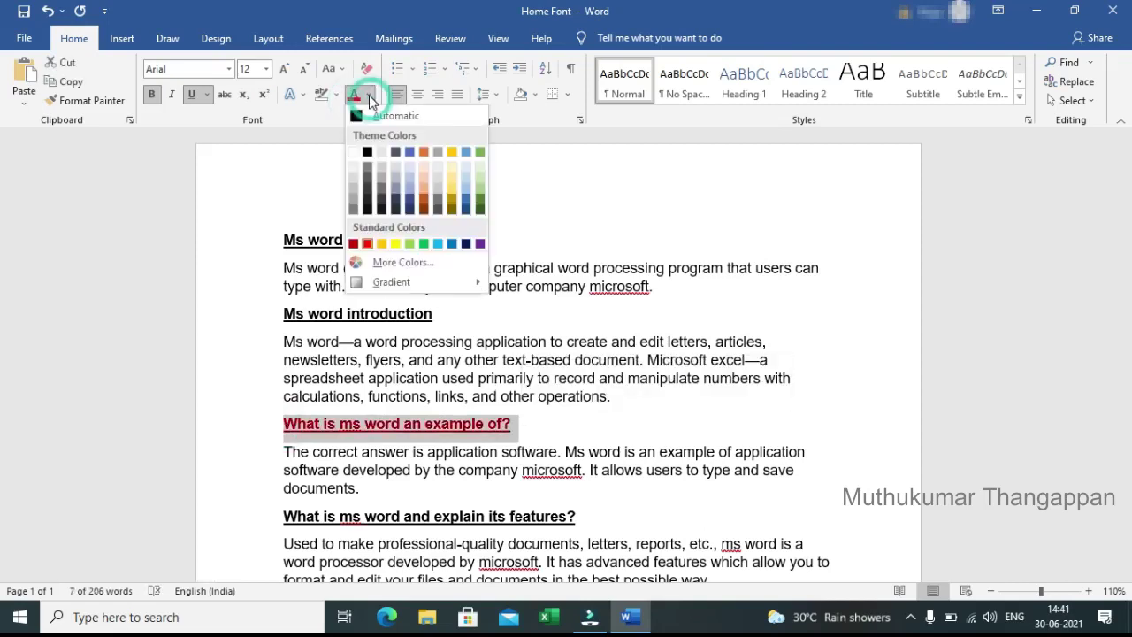
click(406, 152)
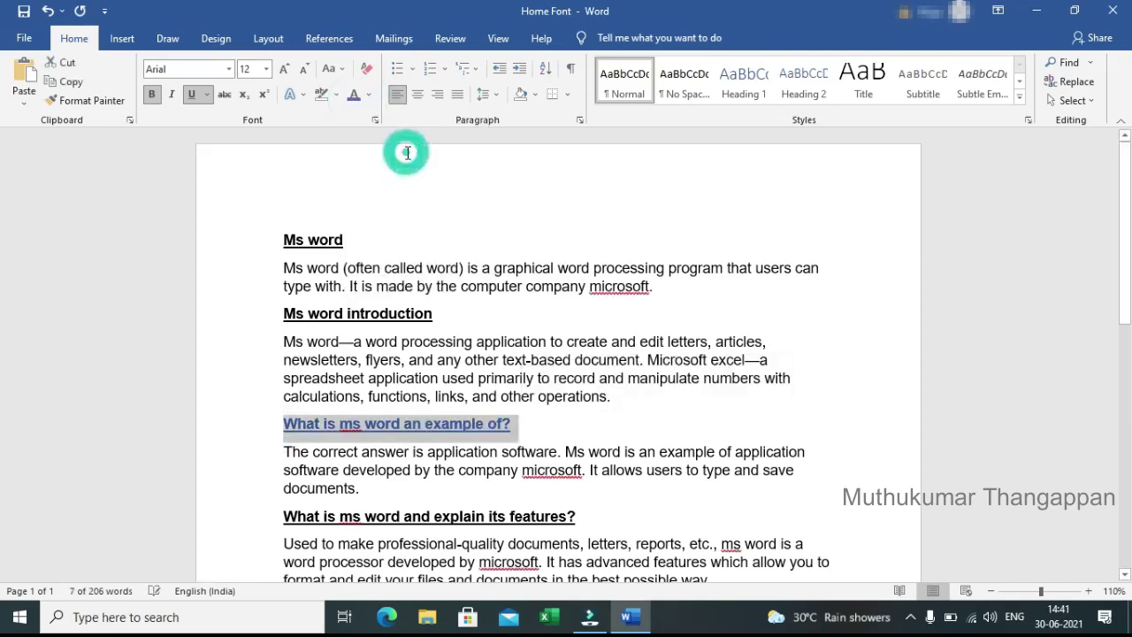
click(368, 98)
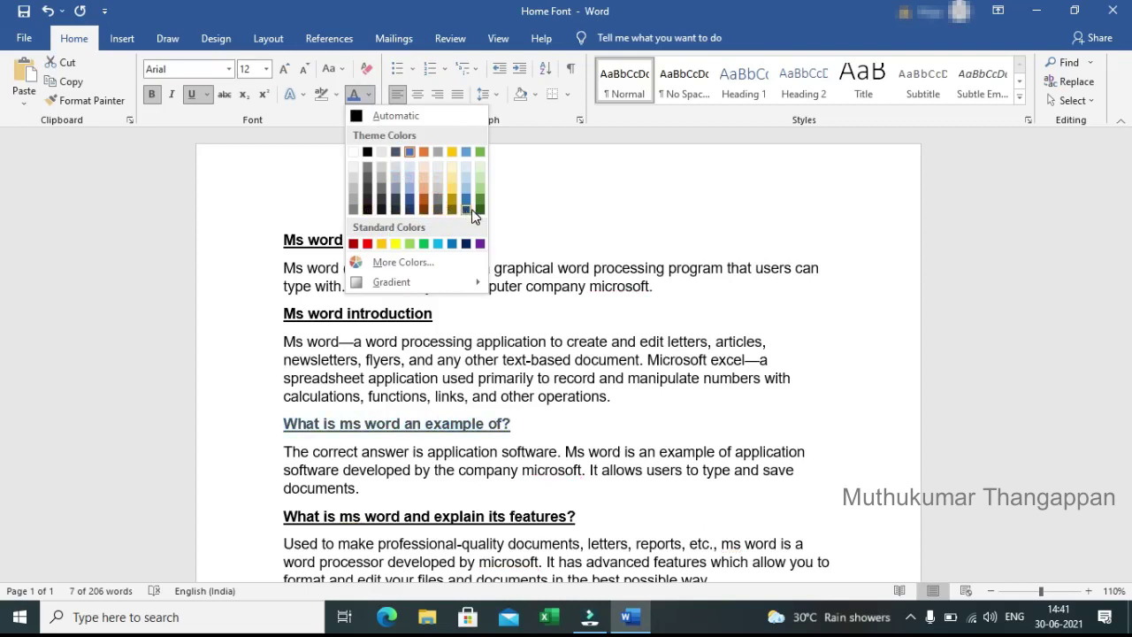
click(371, 102)
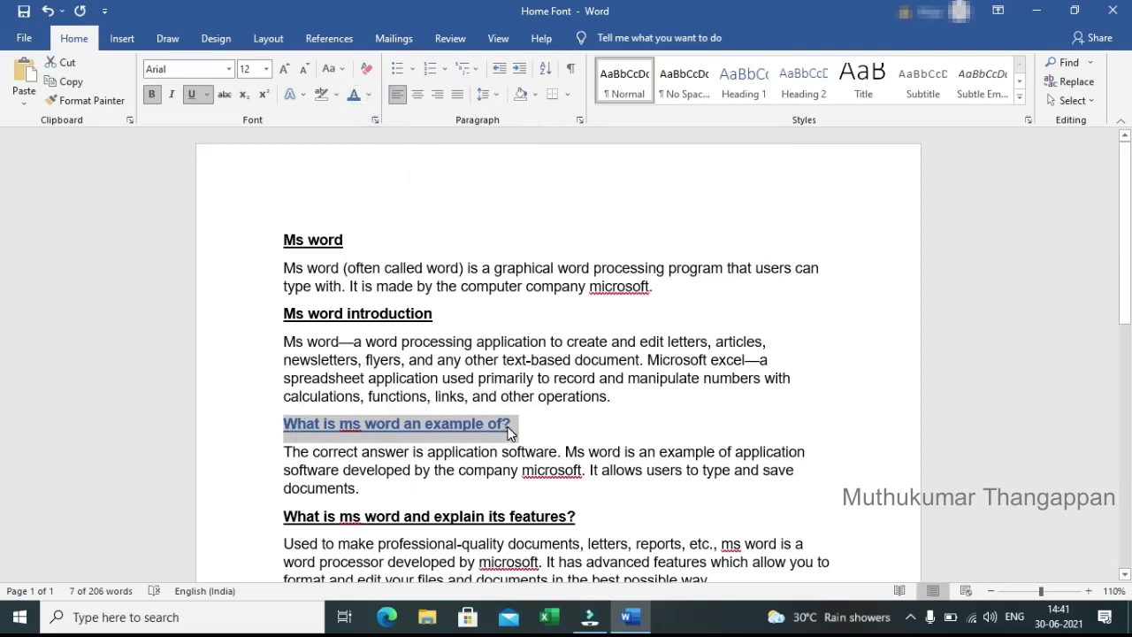
Clear the heading's formatting, then make it bold, underlined and 14 pt.
click(365, 71)
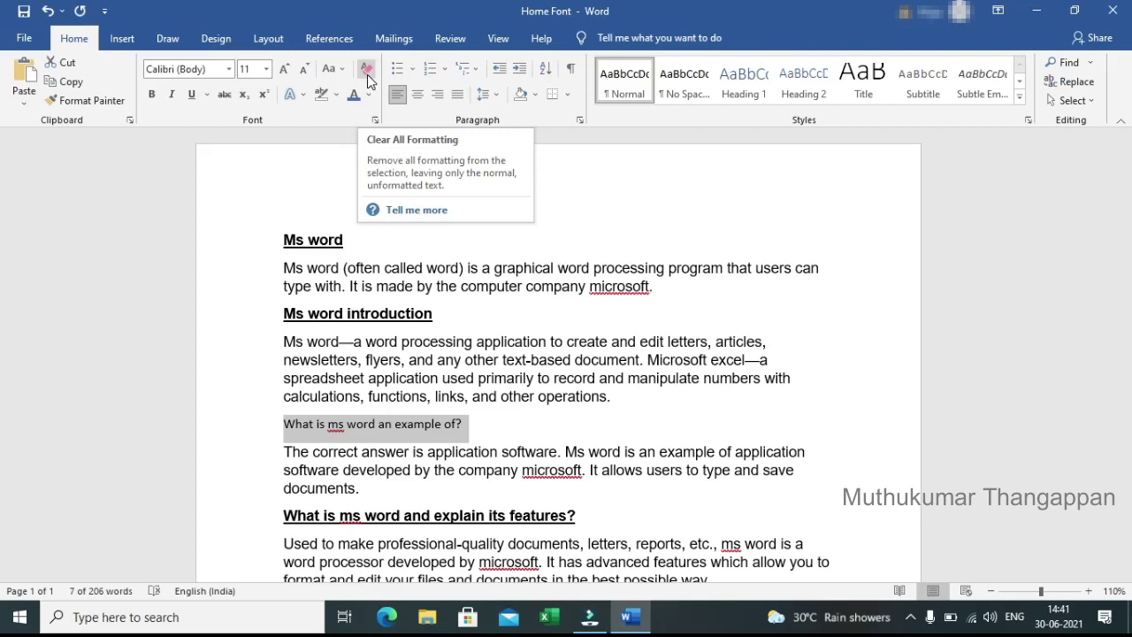
click(284, 70)
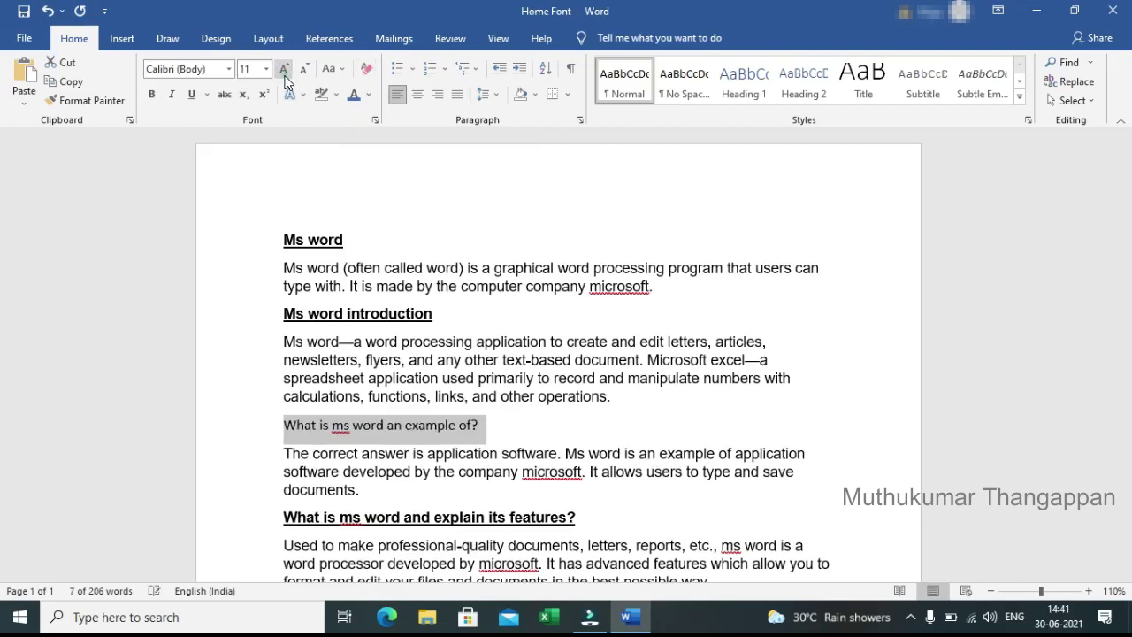
click(151, 95)
click(195, 95)
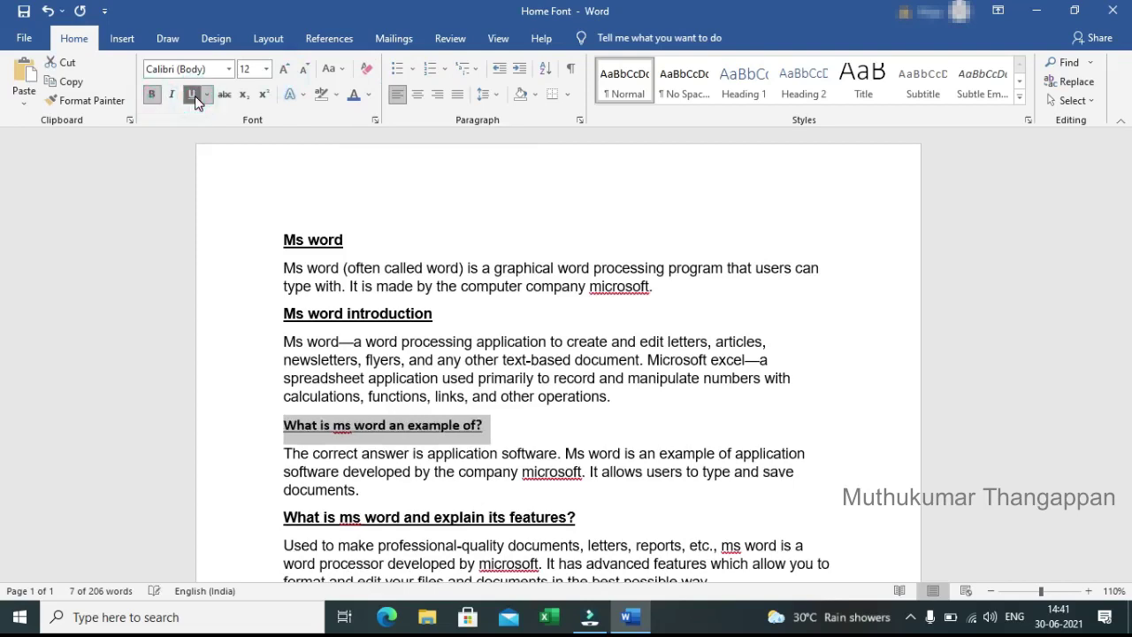
click(282, 70)
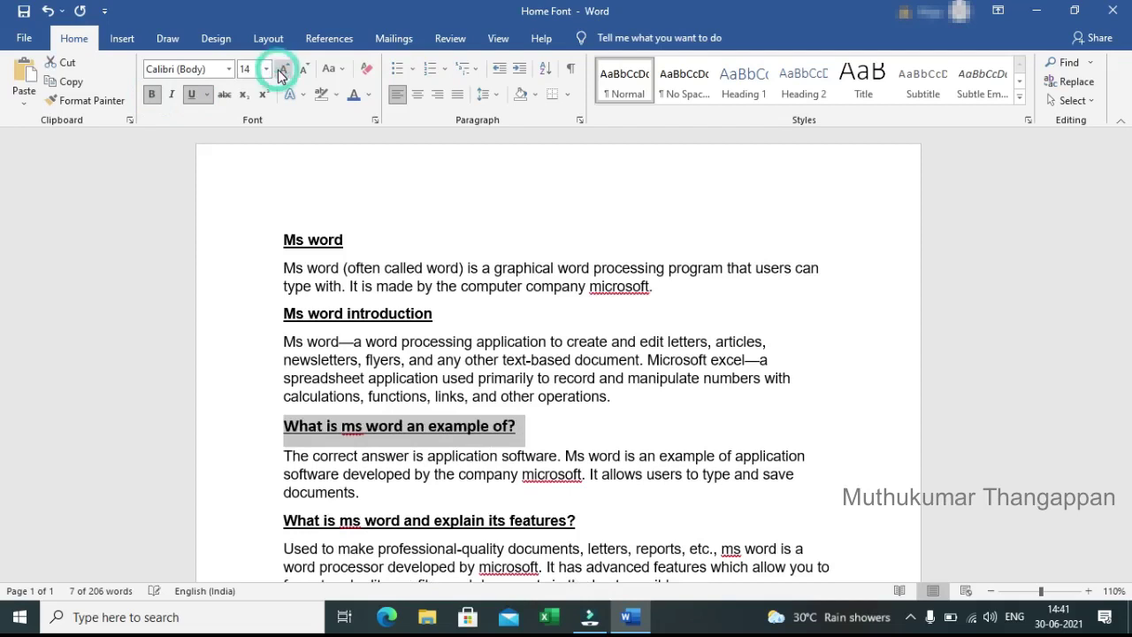
click(552, 409)
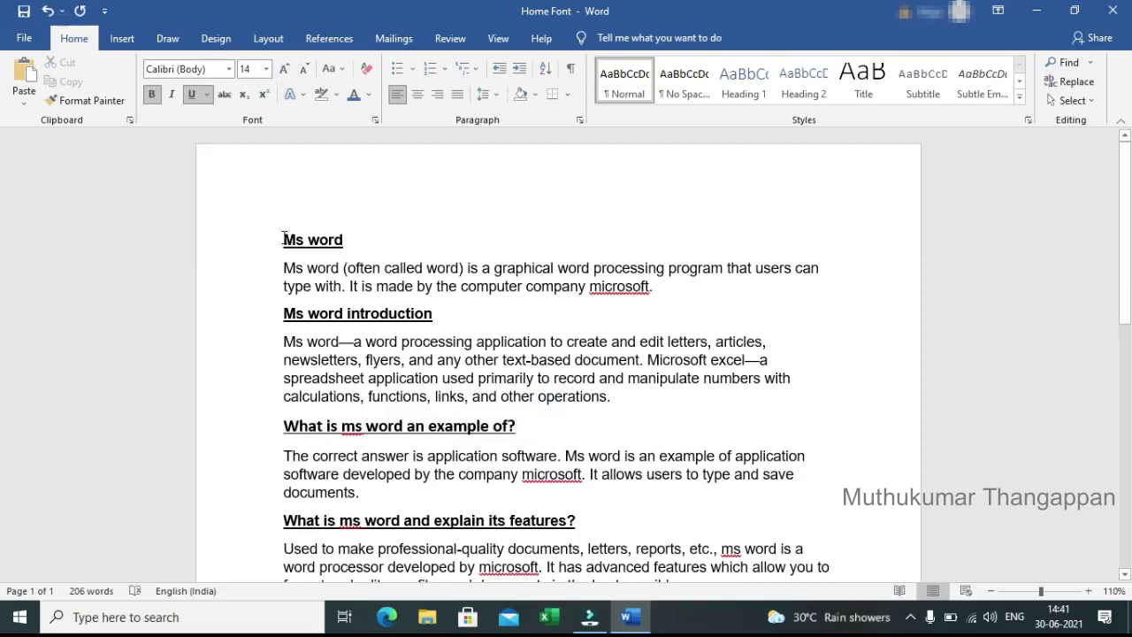
Copy the 'Ms word' heading and paste it after 'microsoft.' in the first paragraph.
drag(284, 239, 350, 252)
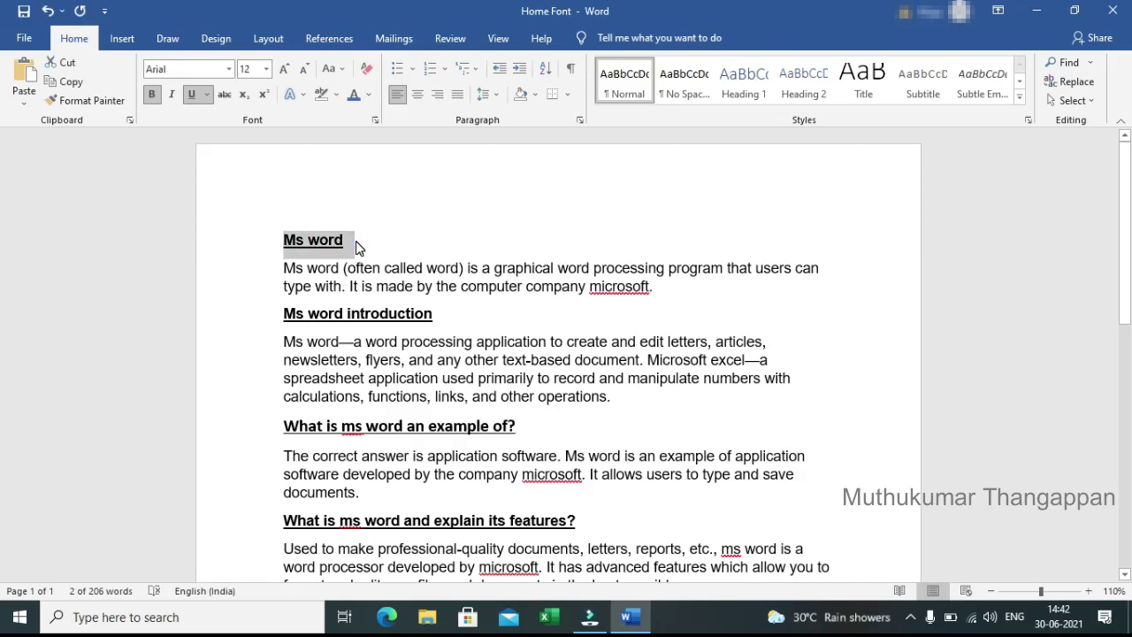
click(64, 86)
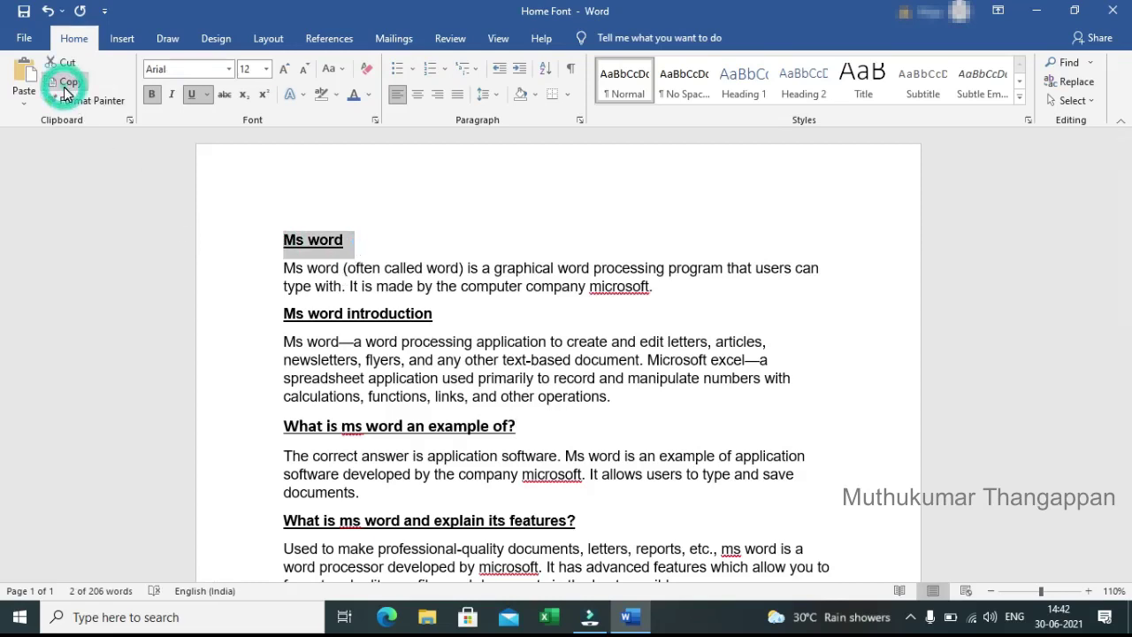
click(684, 282)
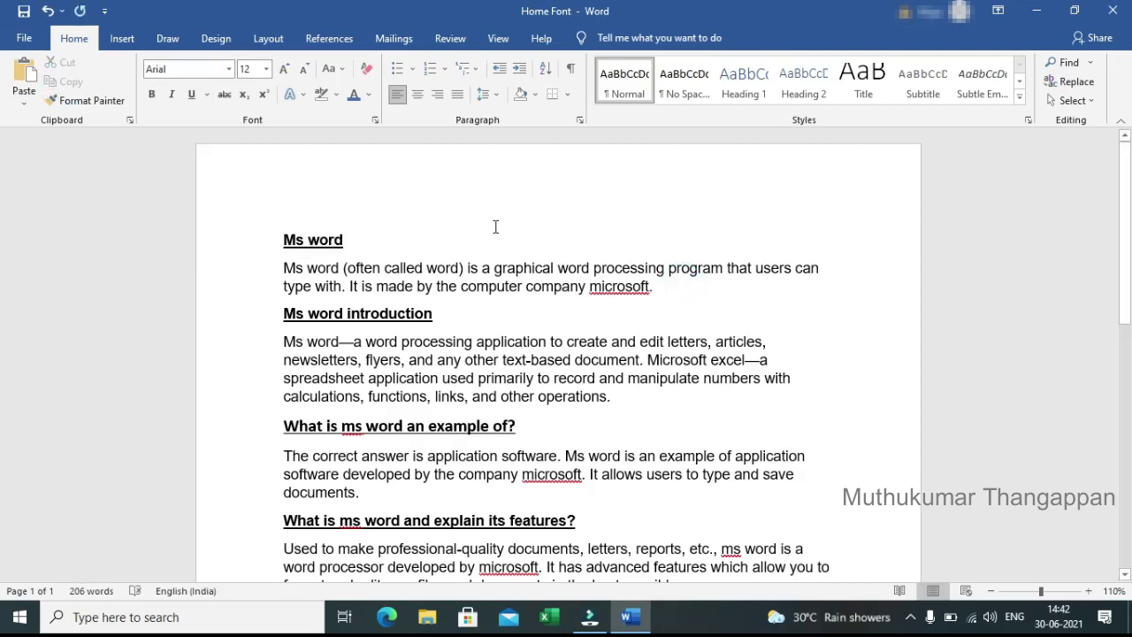
click(24, 83)
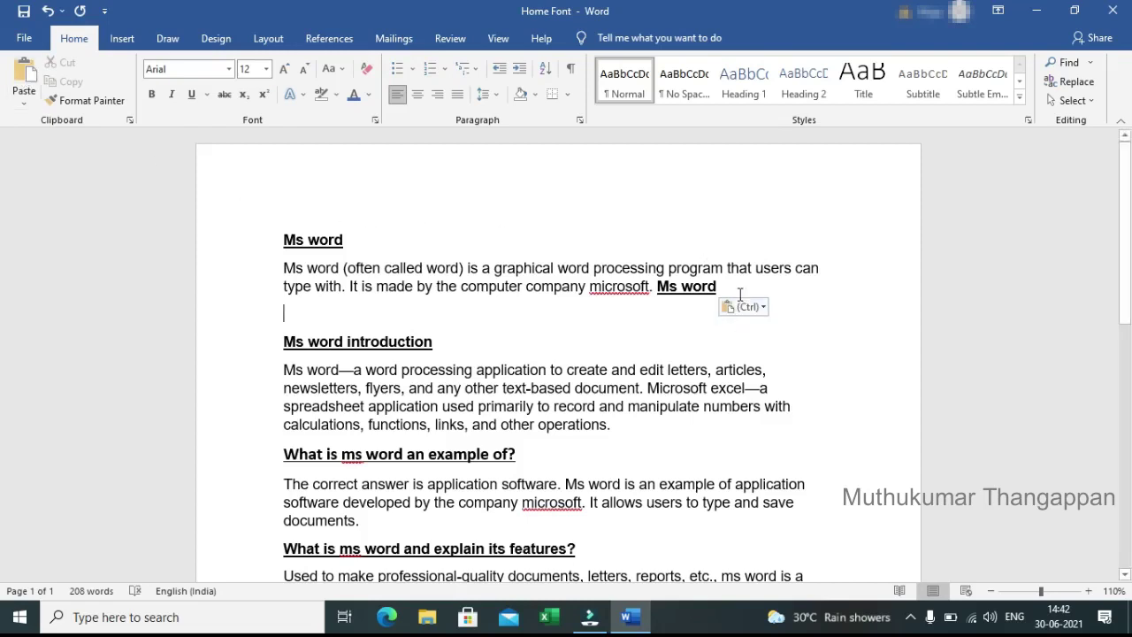
Paste 'Ms word' again on a new line as Keep Text Only.
key(Return)
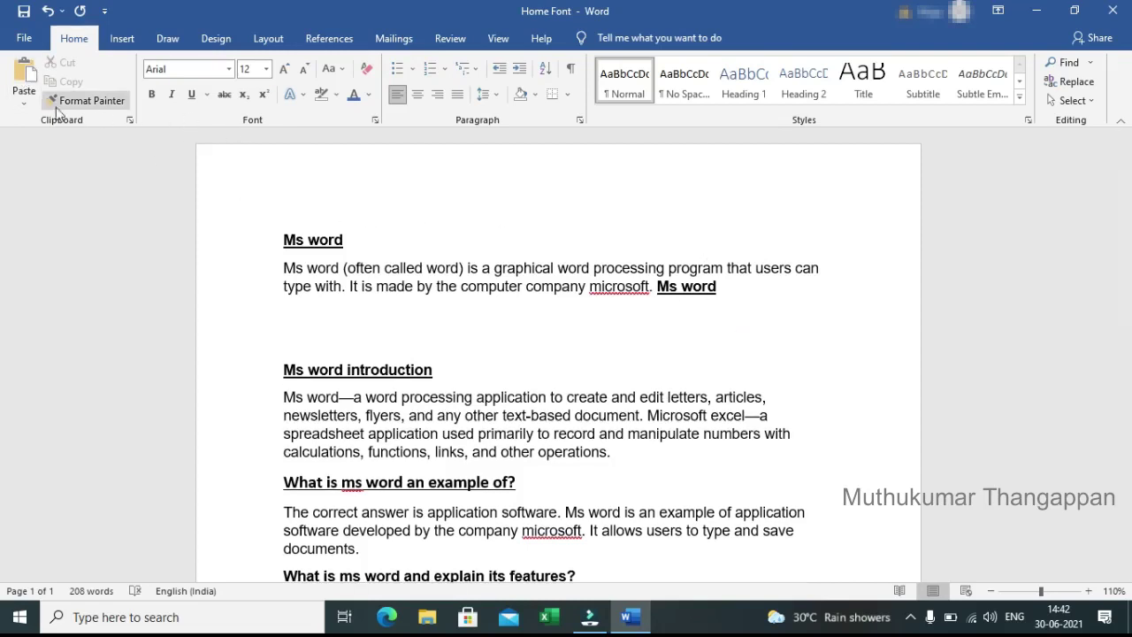
click(28, 106)
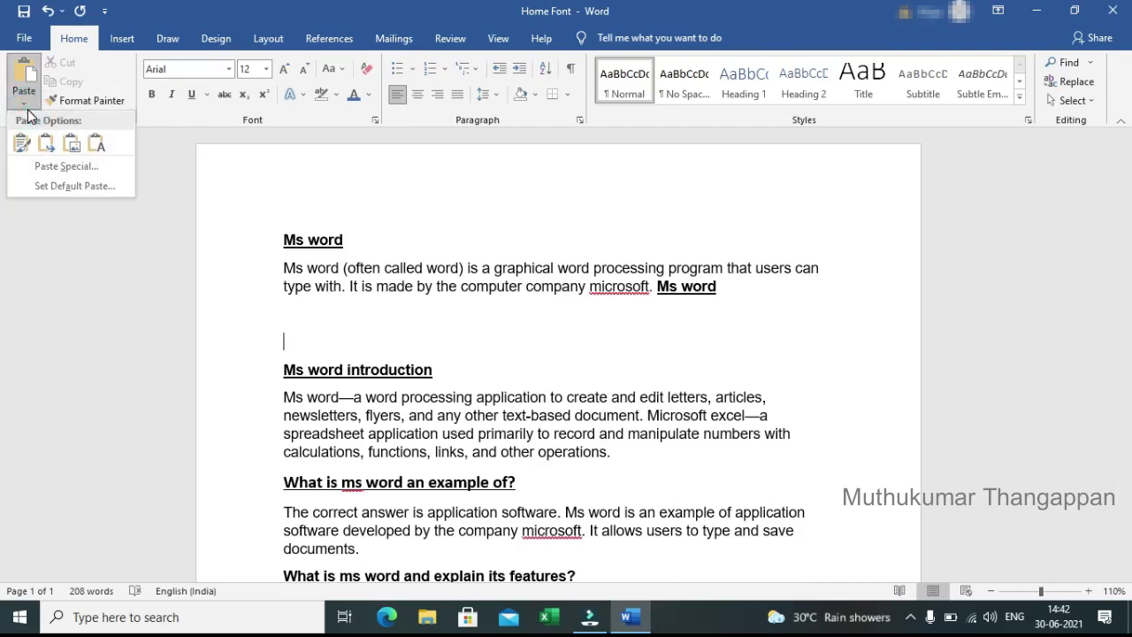
click(96, 143)
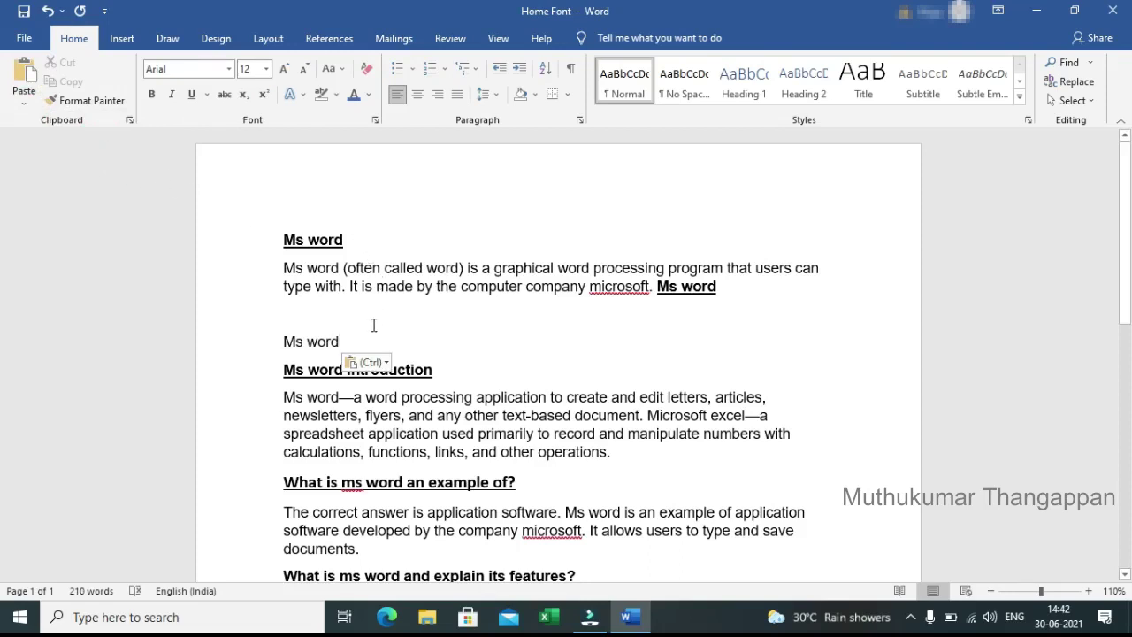
Delete the plain and bold 'Ms word' copies and the empty line after 'microsoft.'.
key(BackSpace)
key(BackSpace)
key(BackSpace)
key(BackSpace)
key(BackSpace)
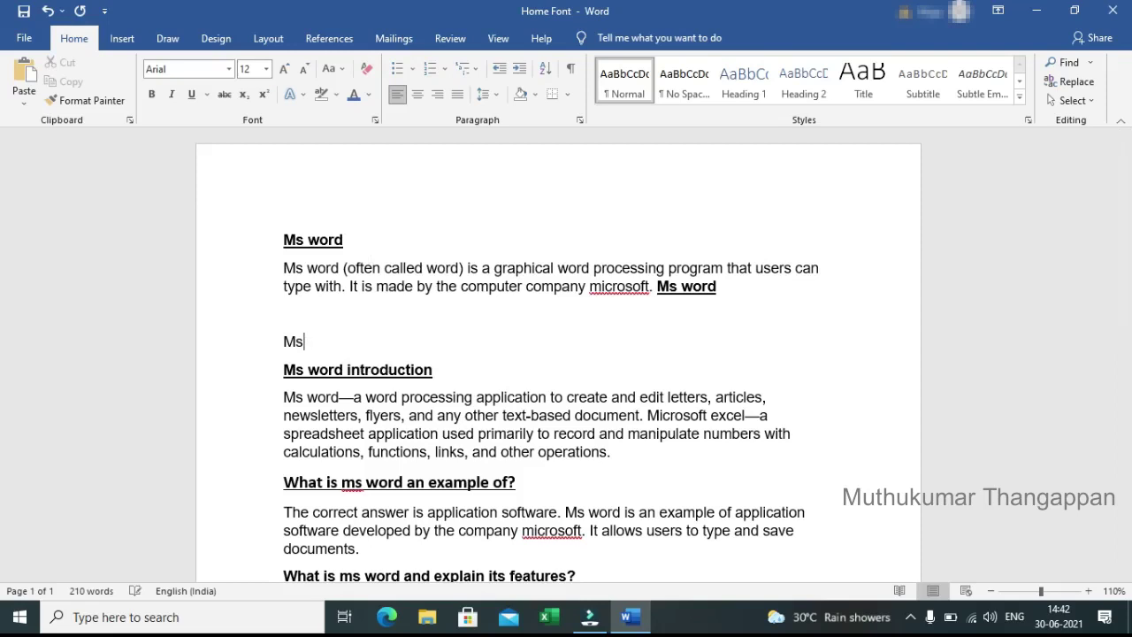
key(BackSpace)
key(BackSpace)
key(BackSpace)
key(BackSpace)
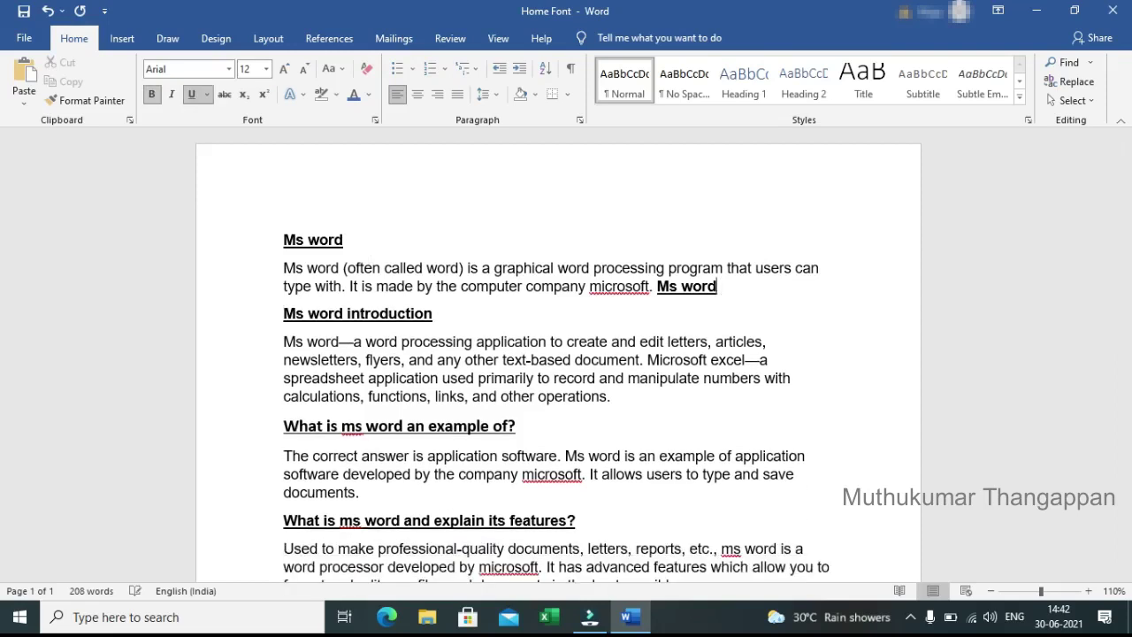
key(BackSpace)
key(BackSpace)
key(BackSpace)
key(BackSpace)
key(BackSpace)
key(BackSpace)
key(BackSpace)
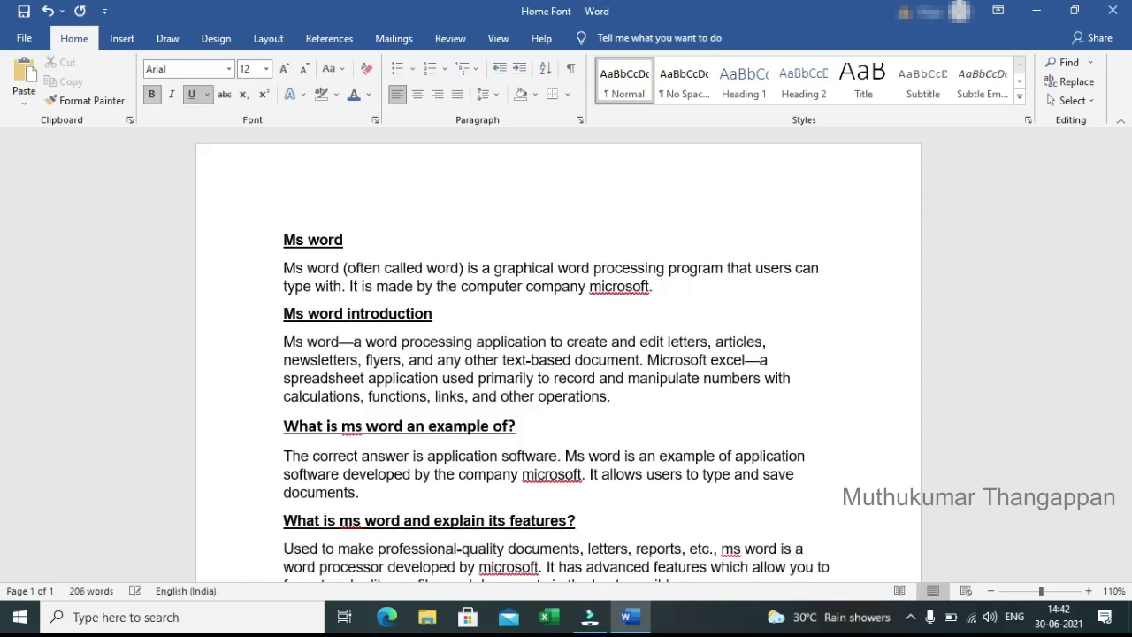
key(ctrl+c)
key(BackSpace)
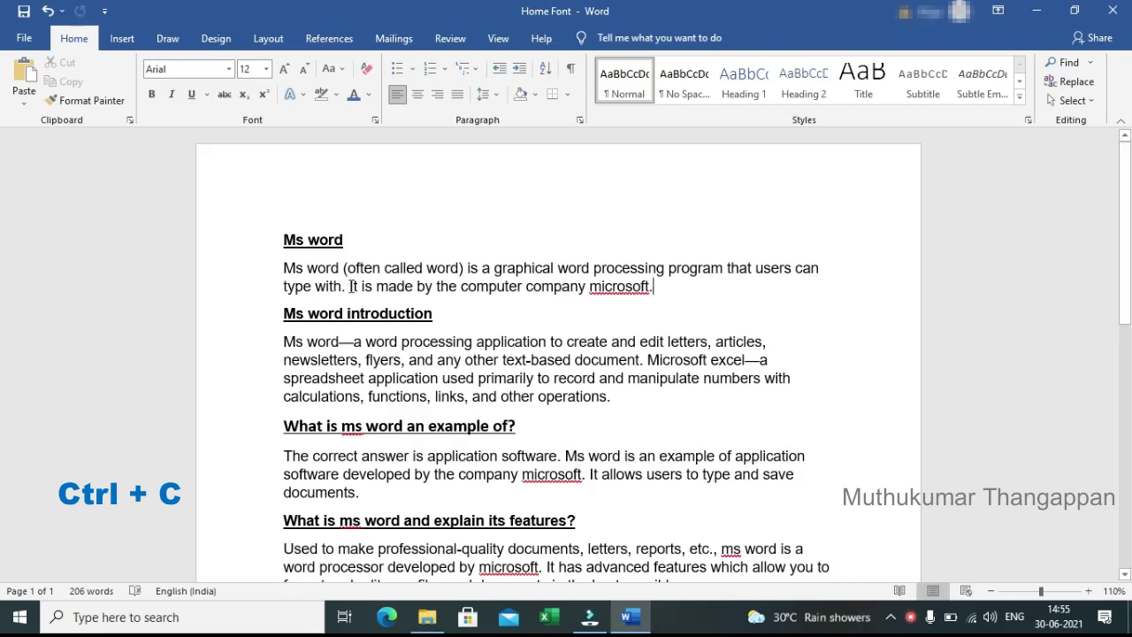
drag(351, 286, 654, 291)
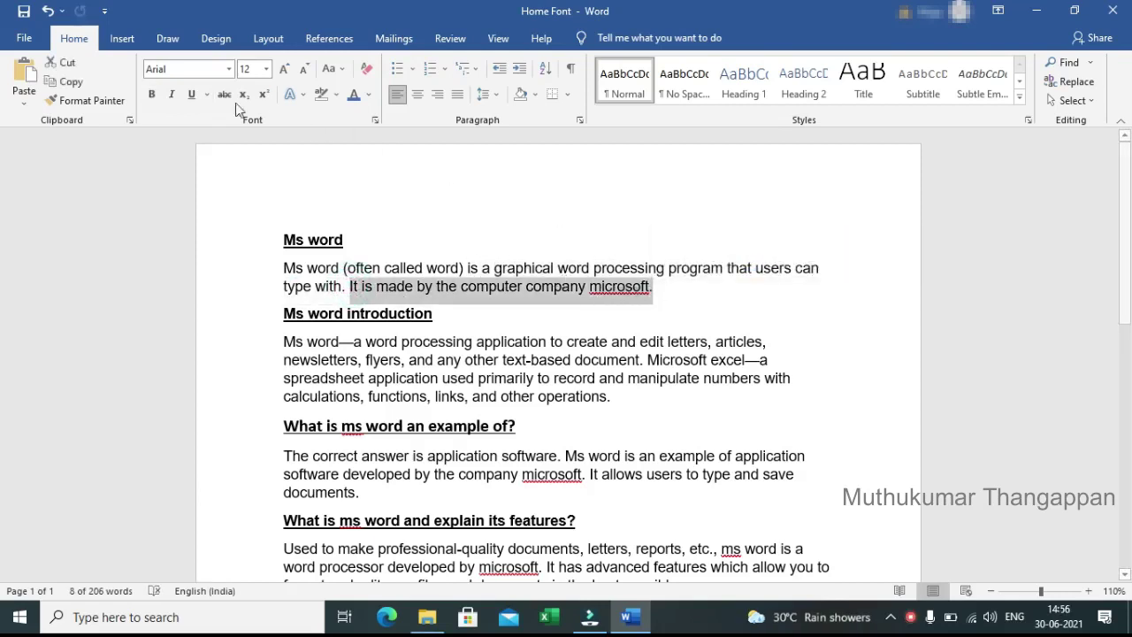
click(69, 65)
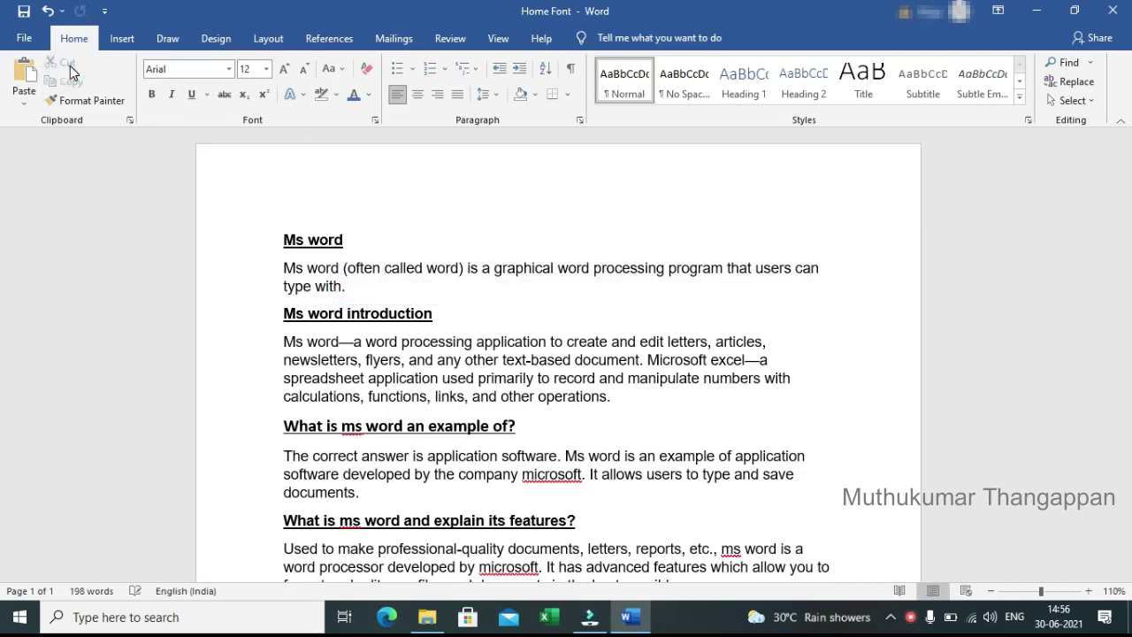
click(619, 395)
click(27, 81)
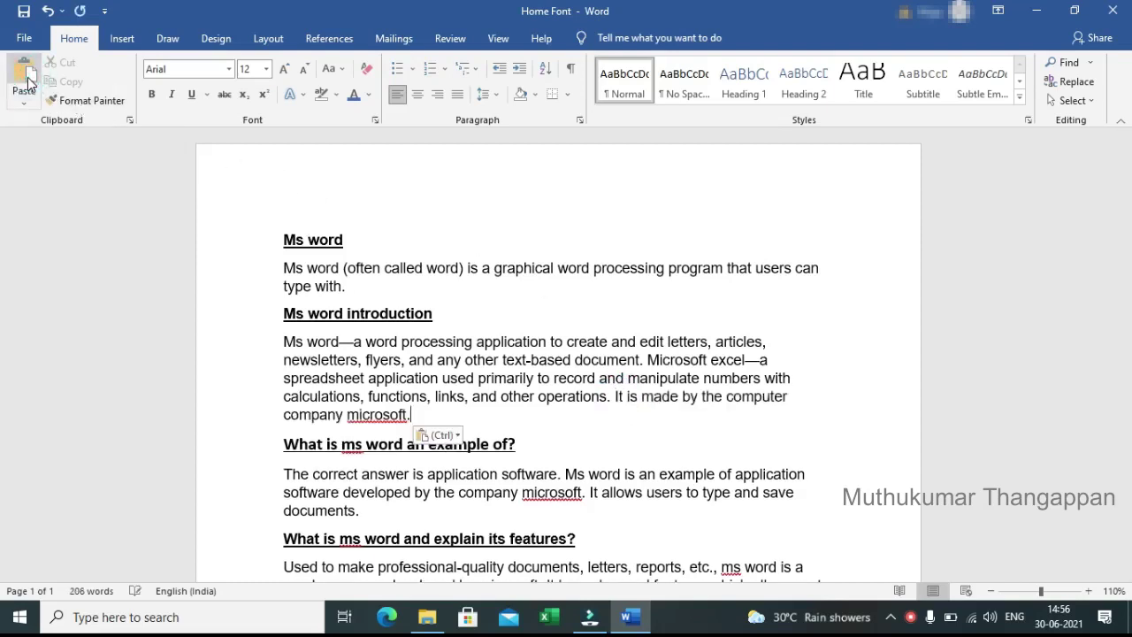
click(374, 512)
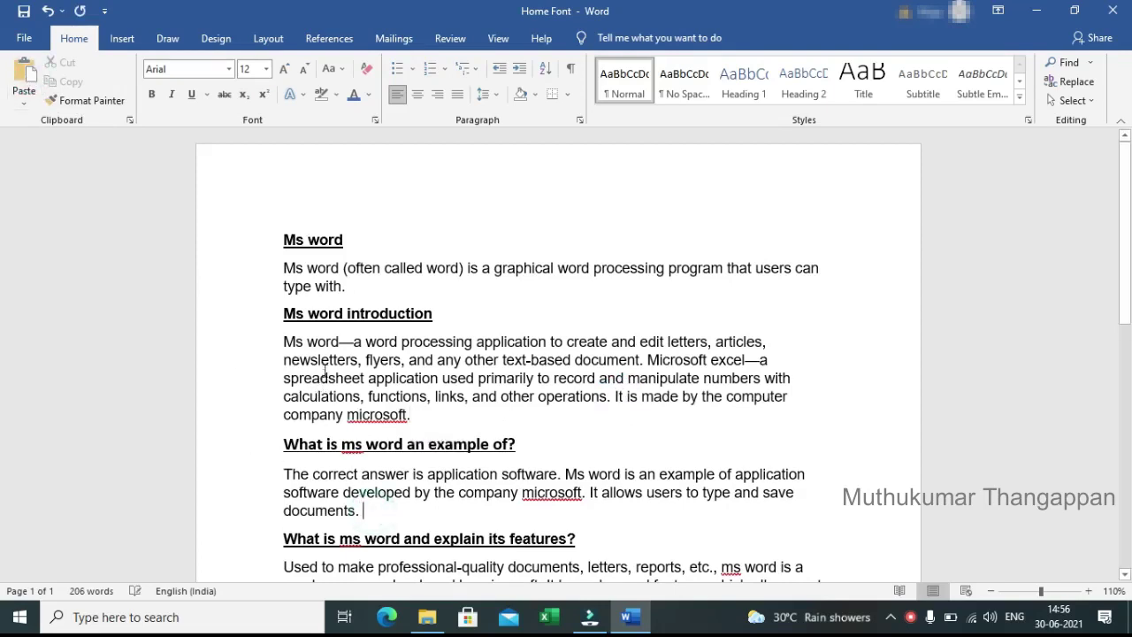
click(22, 88)
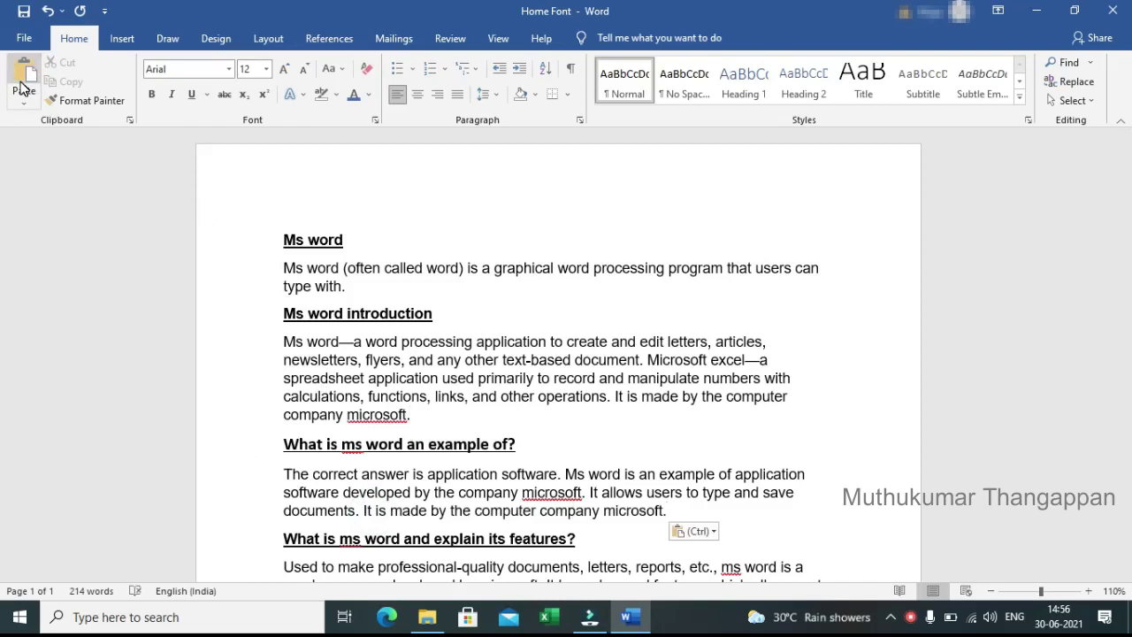
click(47, 11)
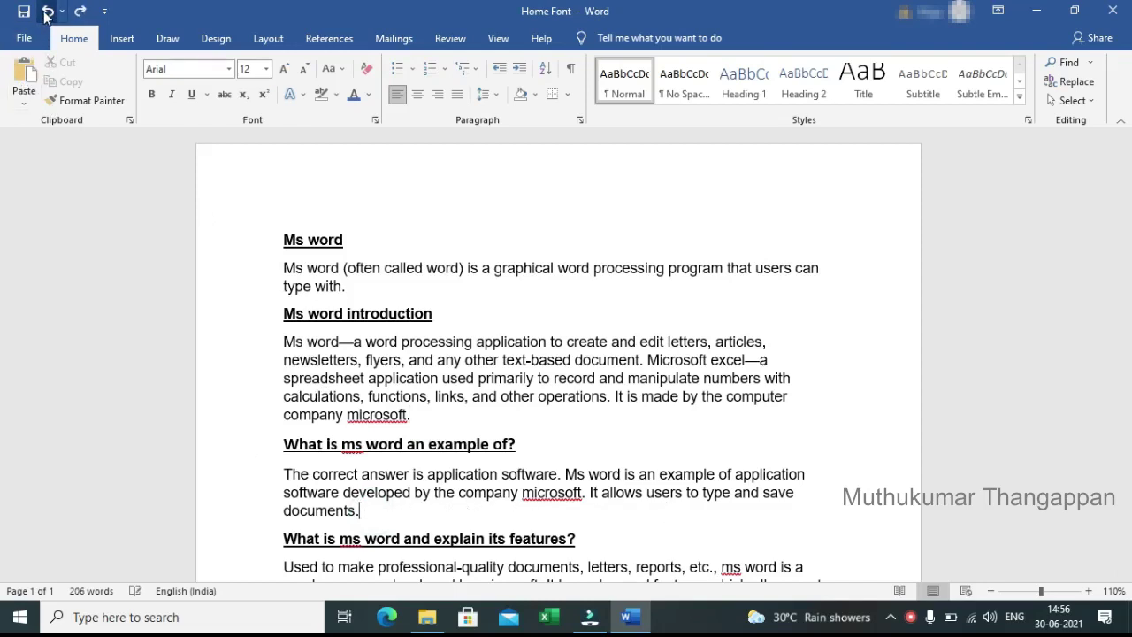
click(47, 11)
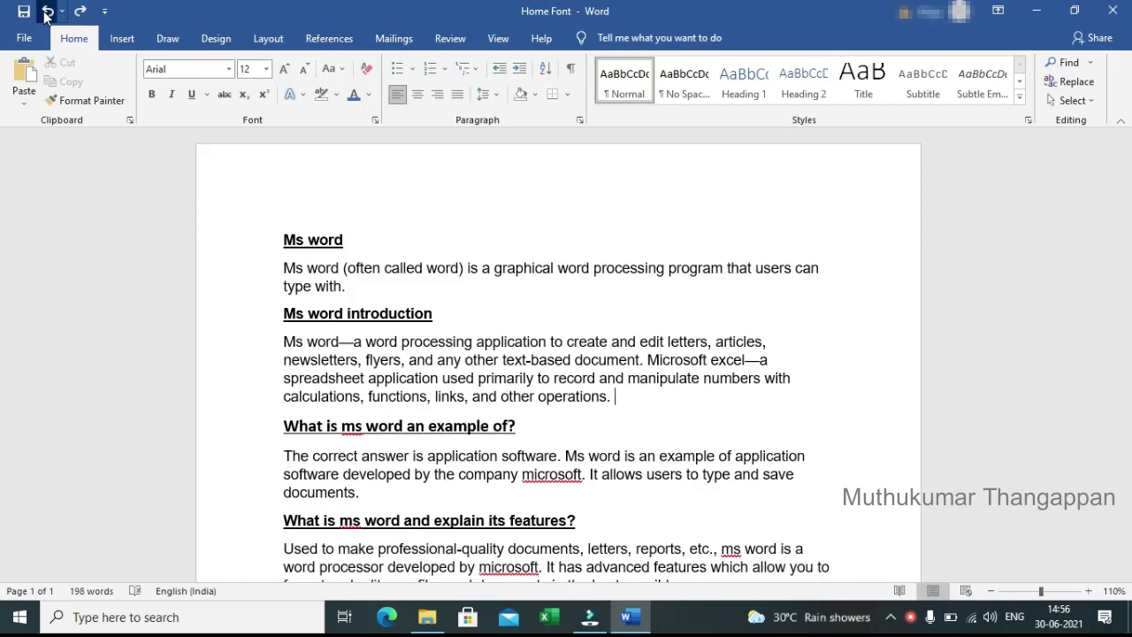
click(47, 11)
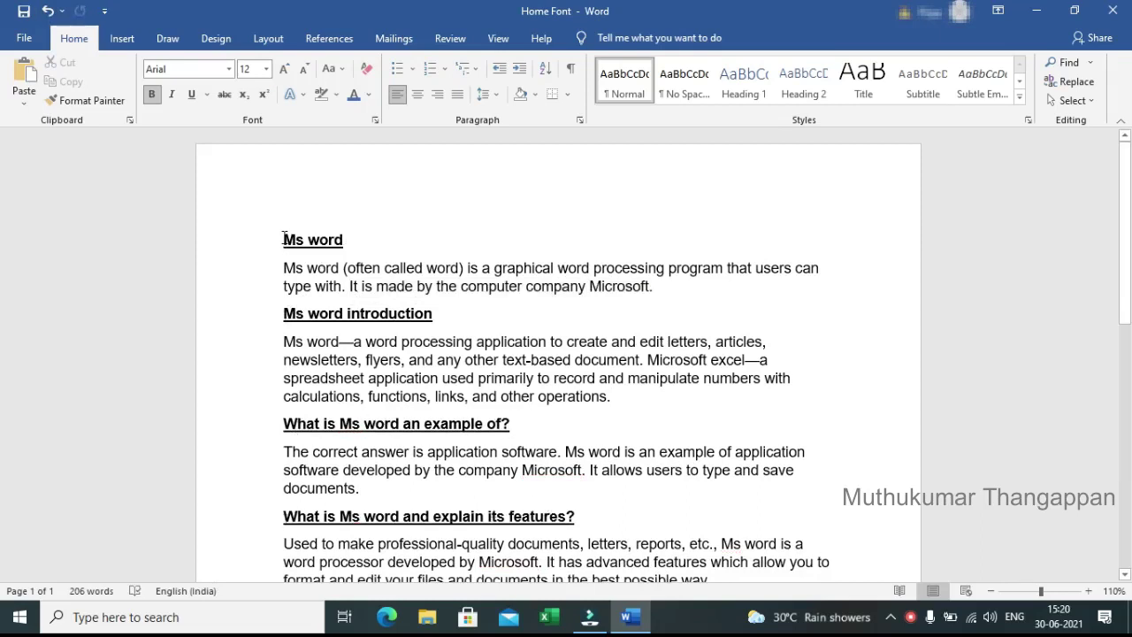
drag(283, 239, 343, 245)
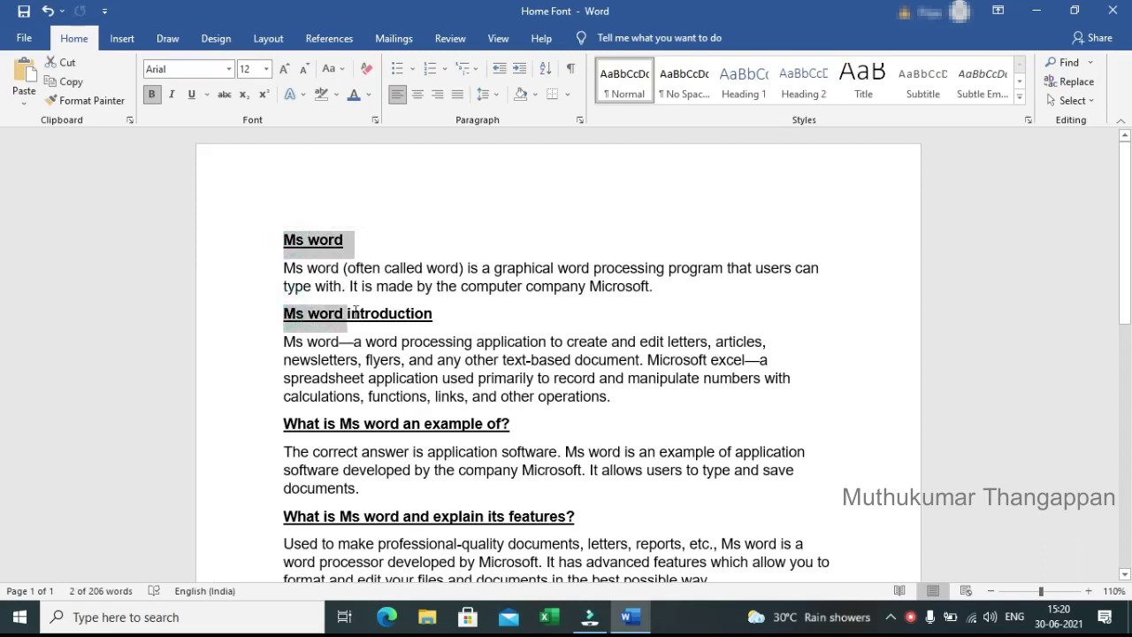
drag(284, 309, 406, 311)
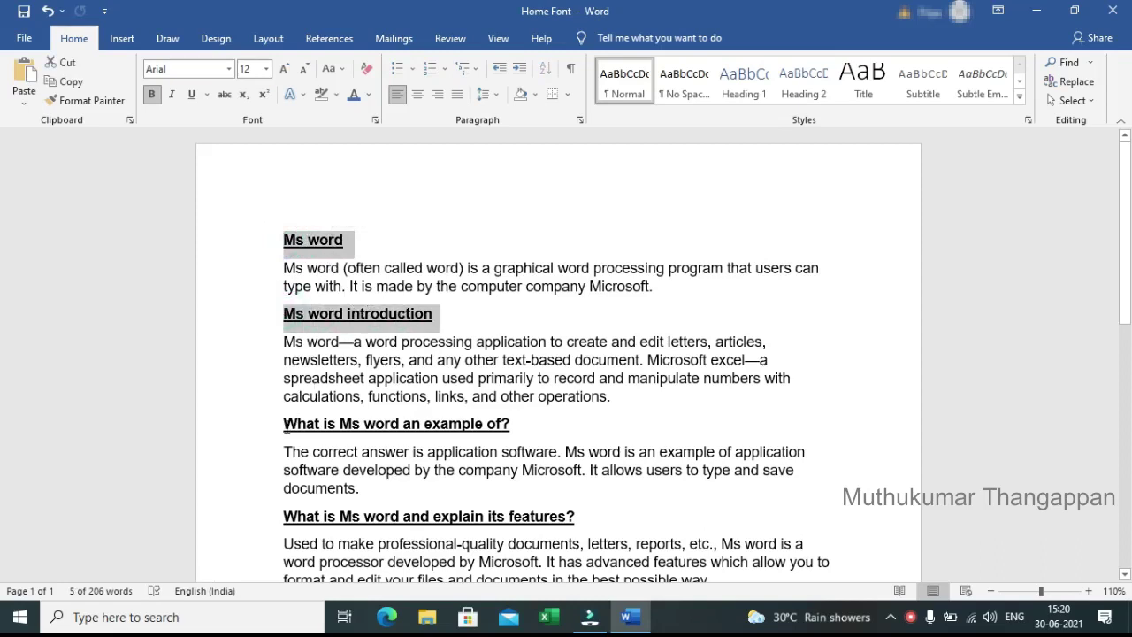
drag(285, 428, 510, 427)
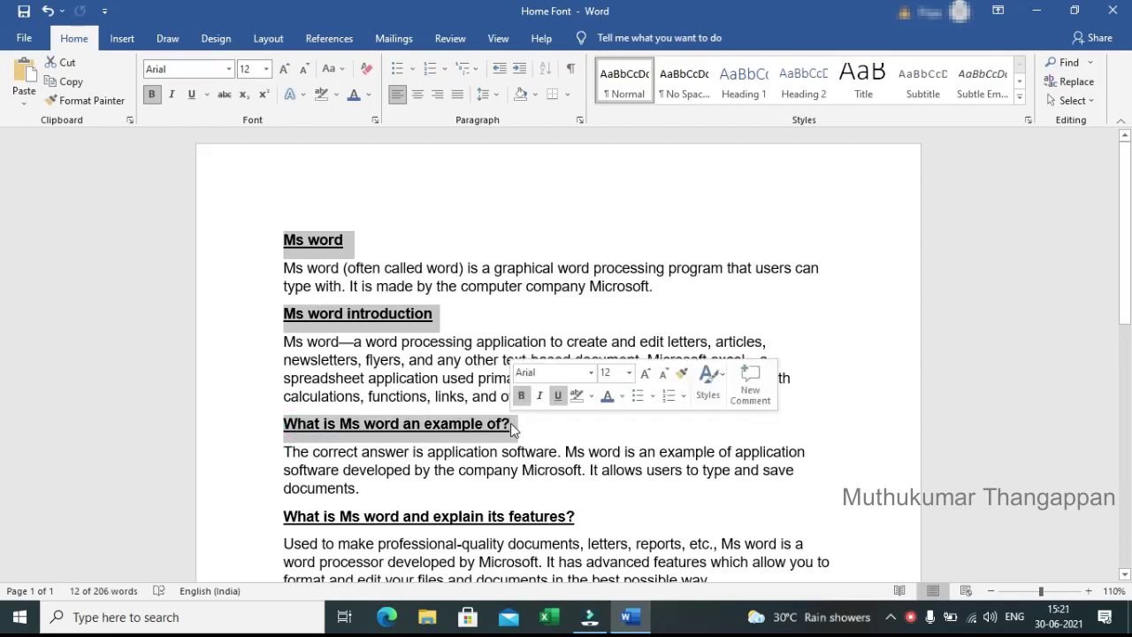
click(283, 243)
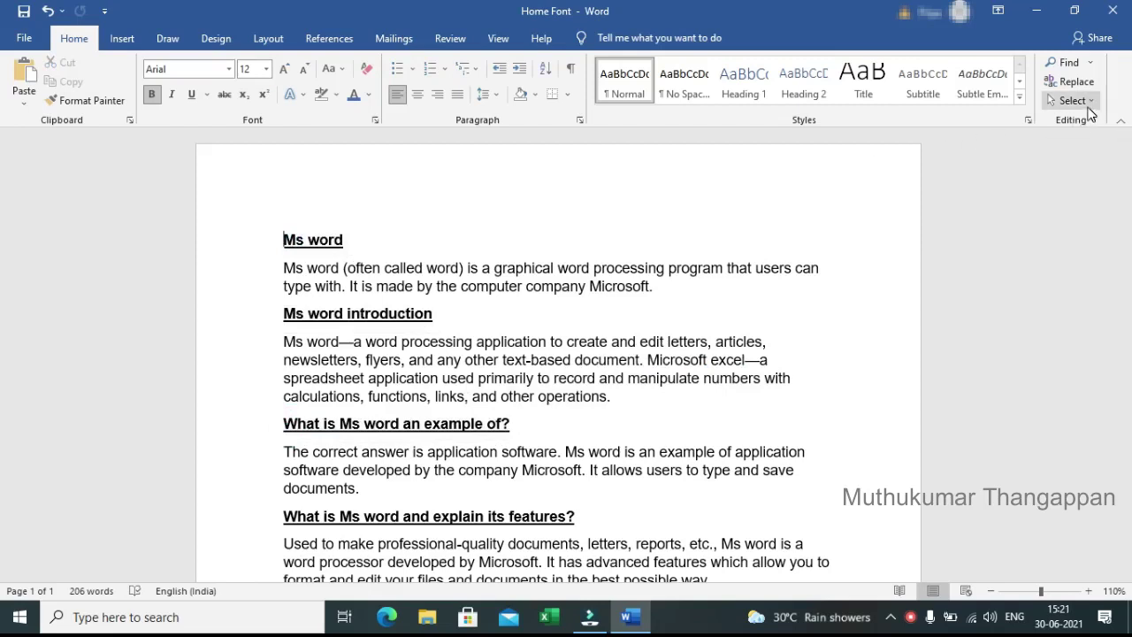
Select all headings with Select Text with Similar Formatting and open the Text Effects gallery.
click(1089, 105)
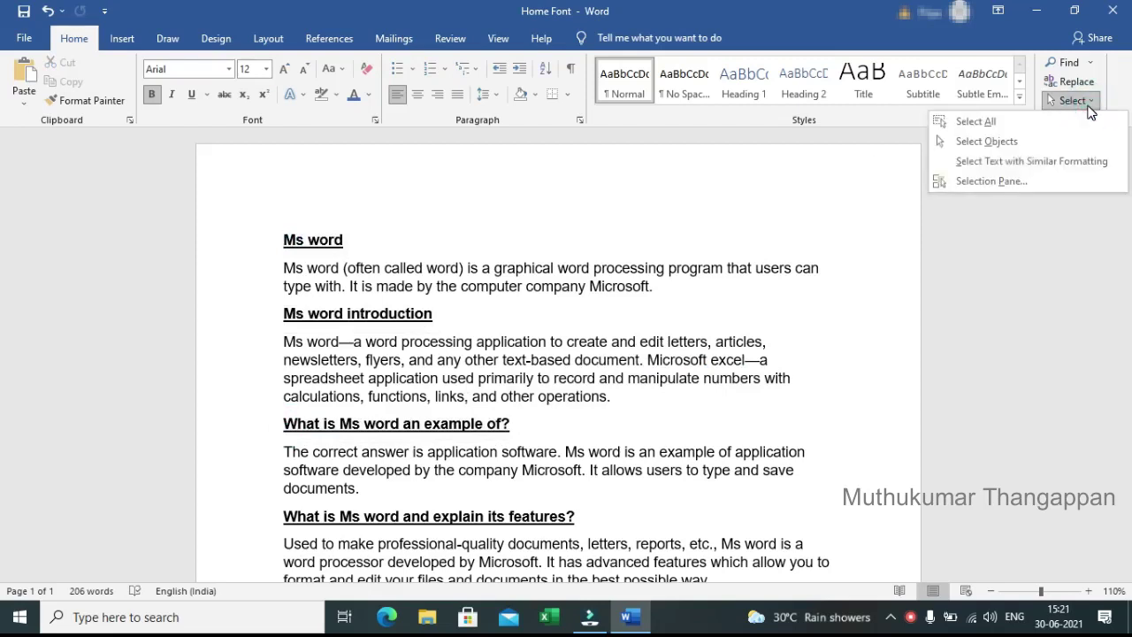
click(1022, 164)
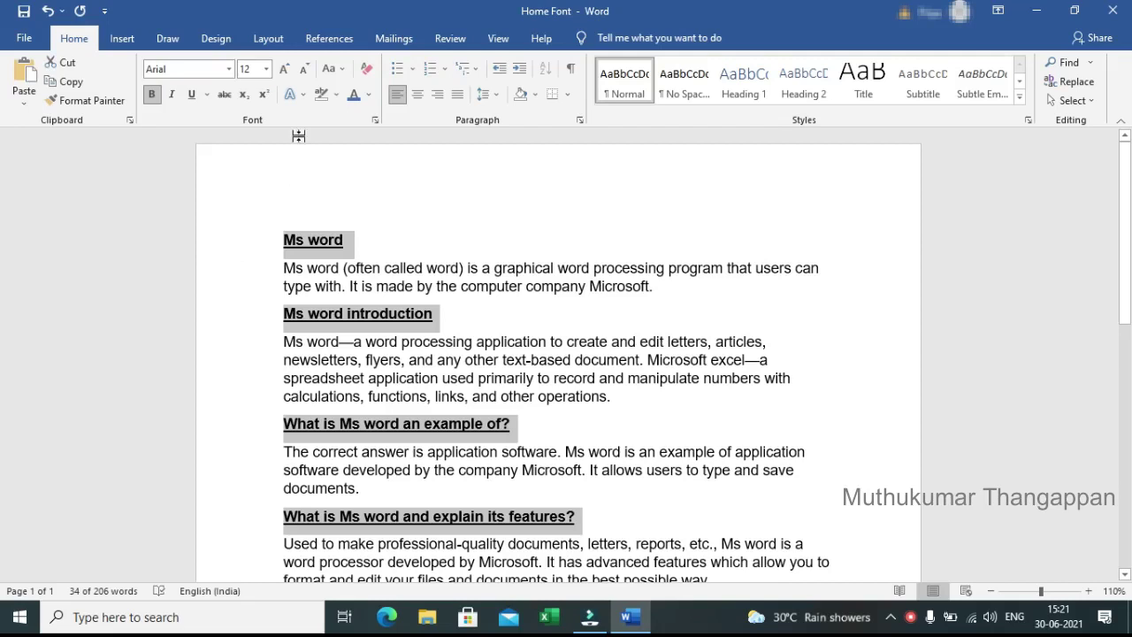
click(305, 94)
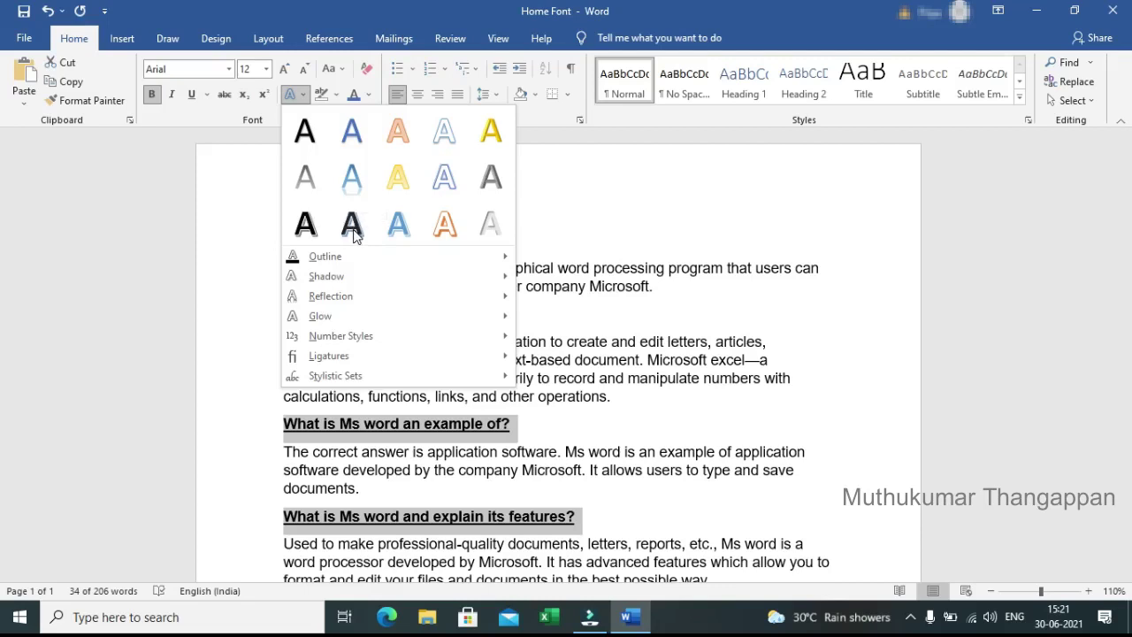
Apply the blue outlined text effect to the selected headings, then save the document.
click(408, 232)
click(478, 344)
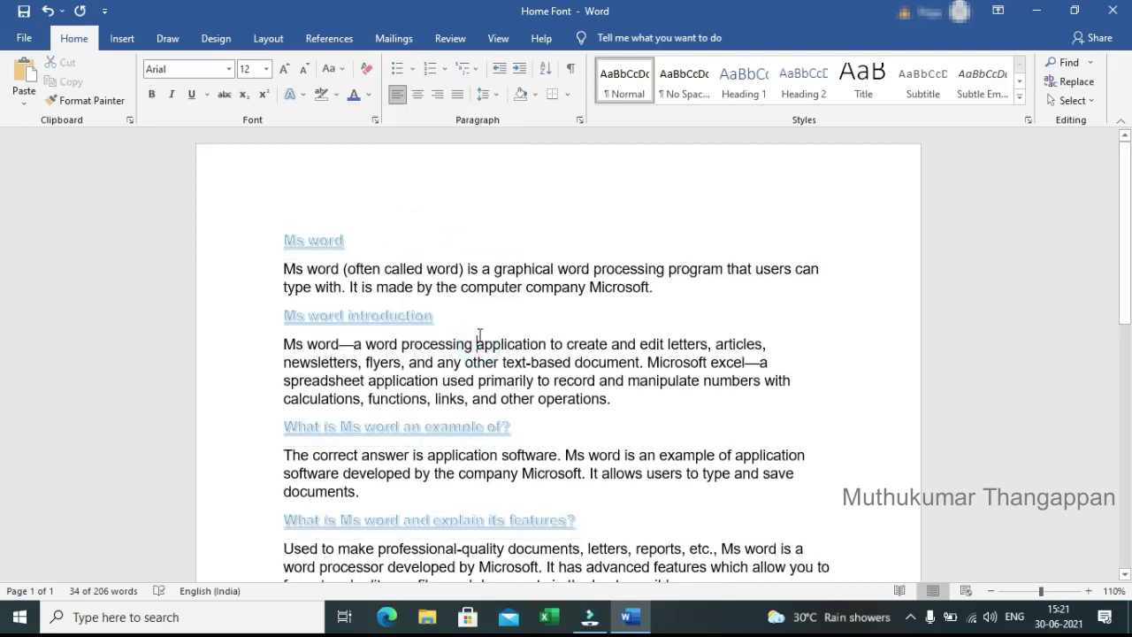
scroll(478, 318, down, 5)
scroll(478, 318, up, 4)
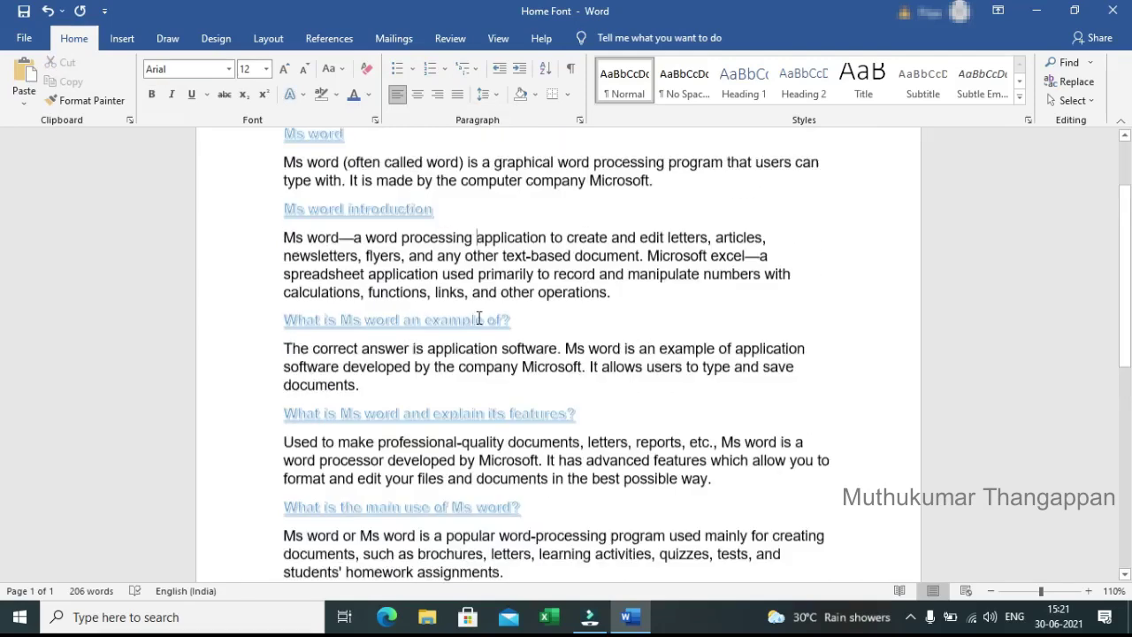
scroll(478, 317, up, 1)
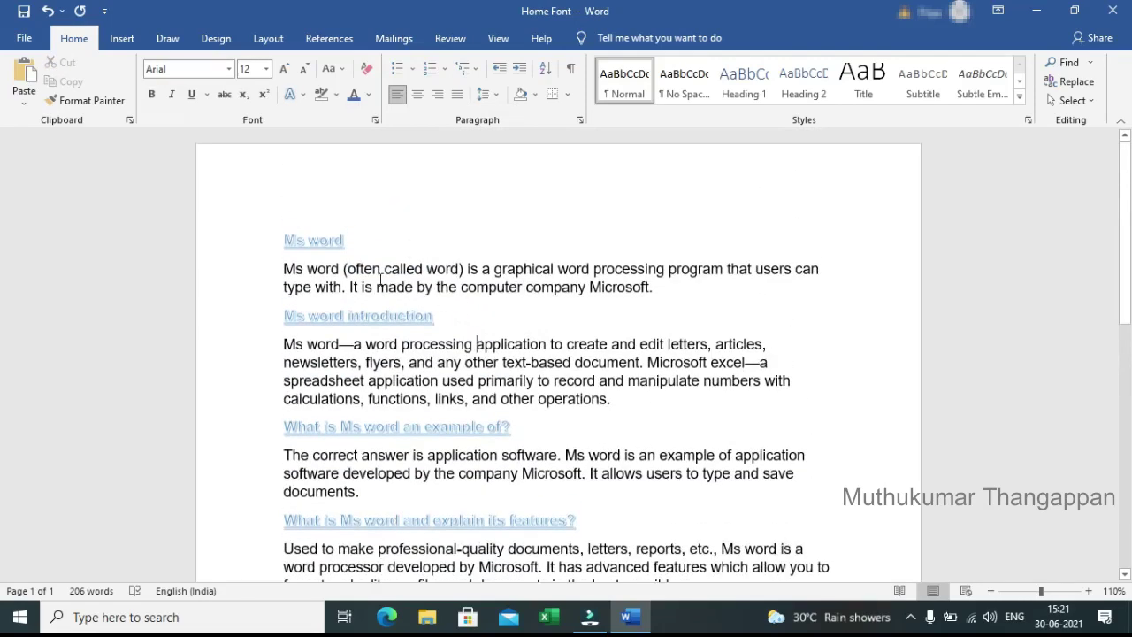
click(23, 14)
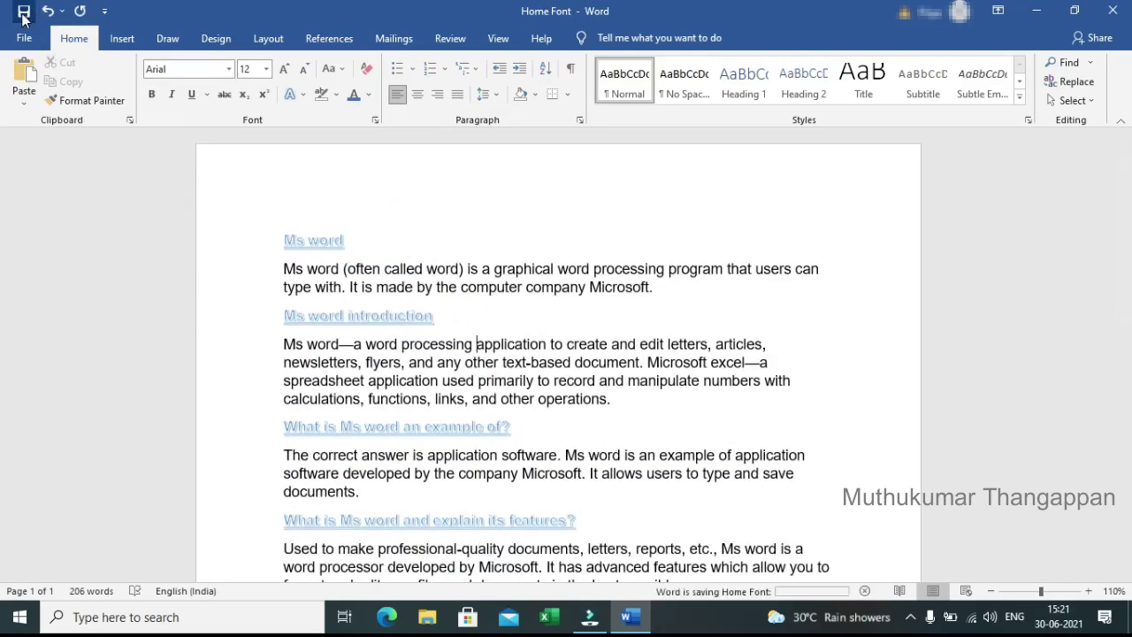